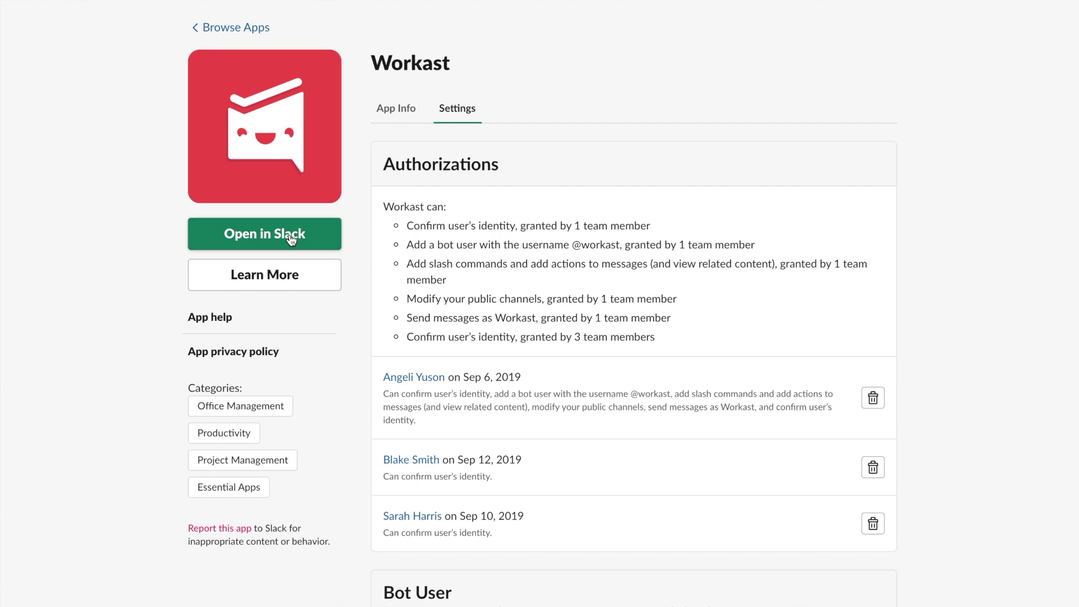
Open the installed Workast app in Slack from its app settings page.
click(291, 240)
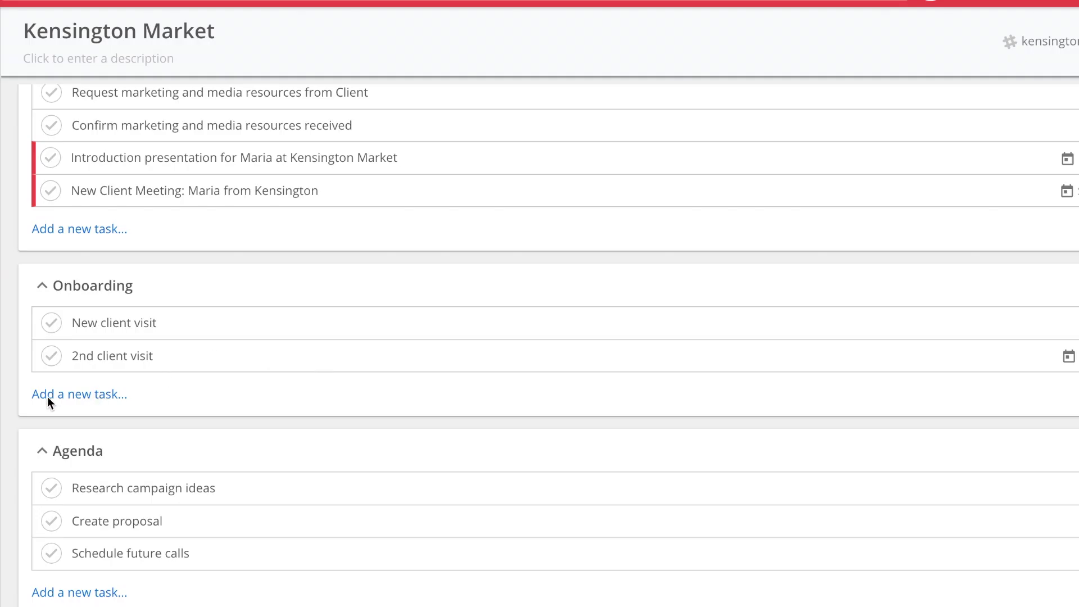
Add the task "Run through welcome paperwork" to the Onboarding list, assigned to the team member responsible for the client visits.
click(99, 402)
text(Run)
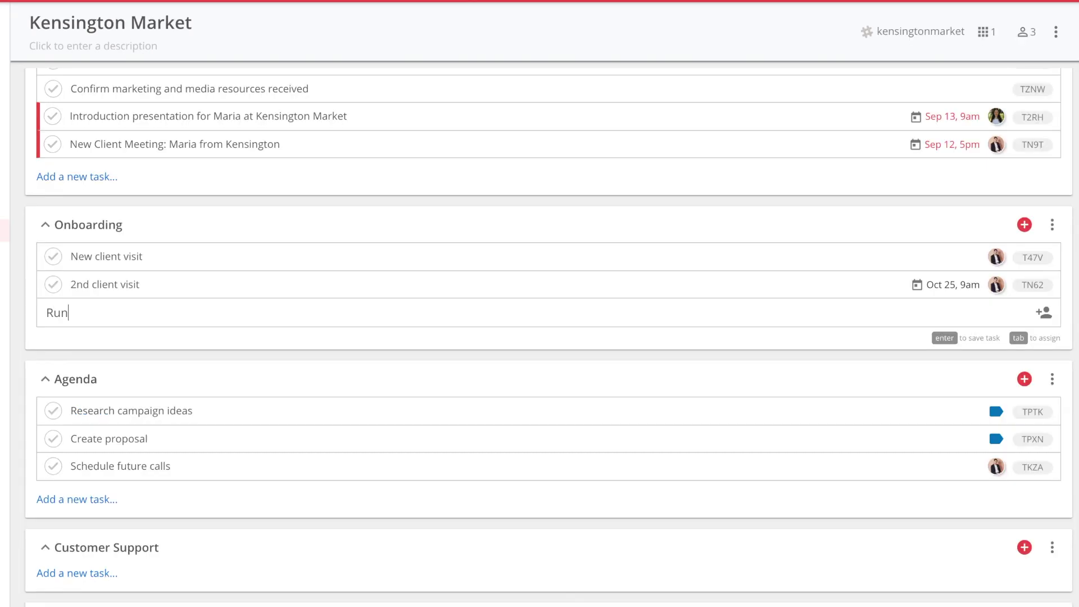
text( through welcome paperwork)
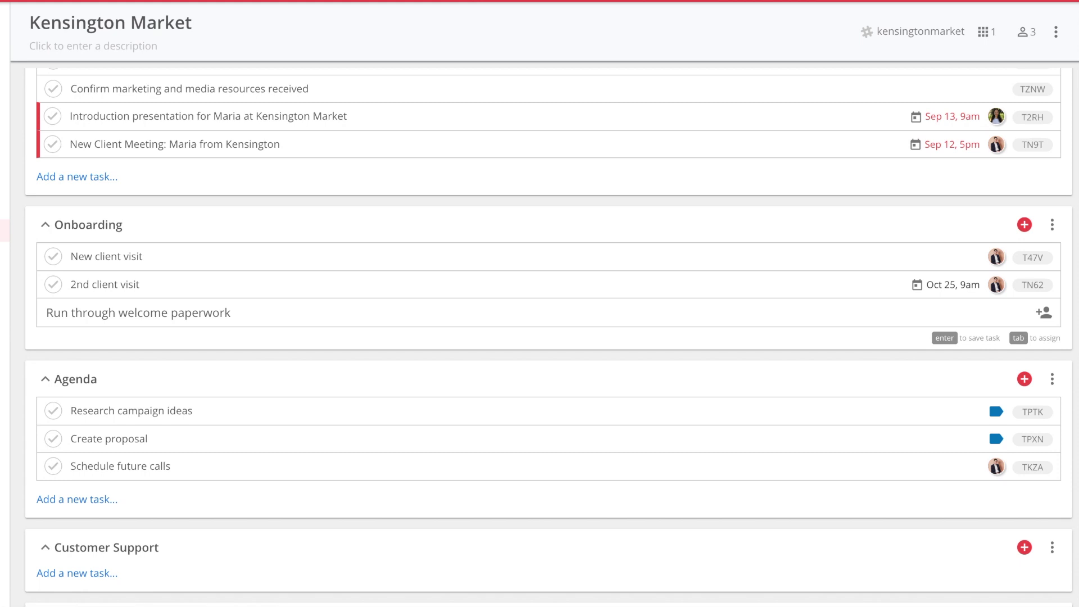
key(Tab)
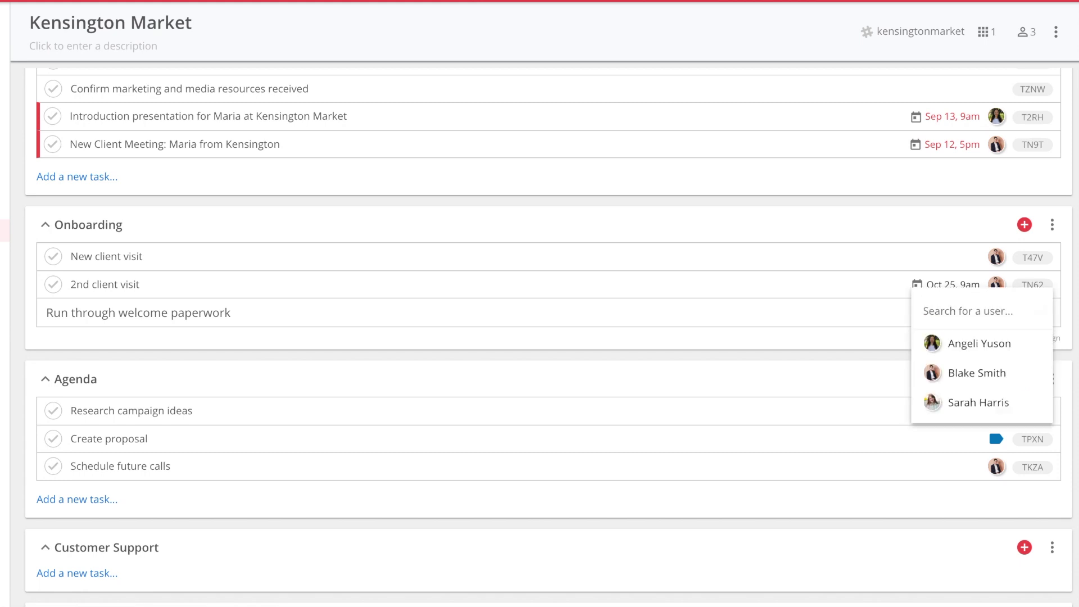
click(967, 373)
Set the welcome paperwork task's due date to October 15, 2019 at 09:00 am.
click(562, 284)
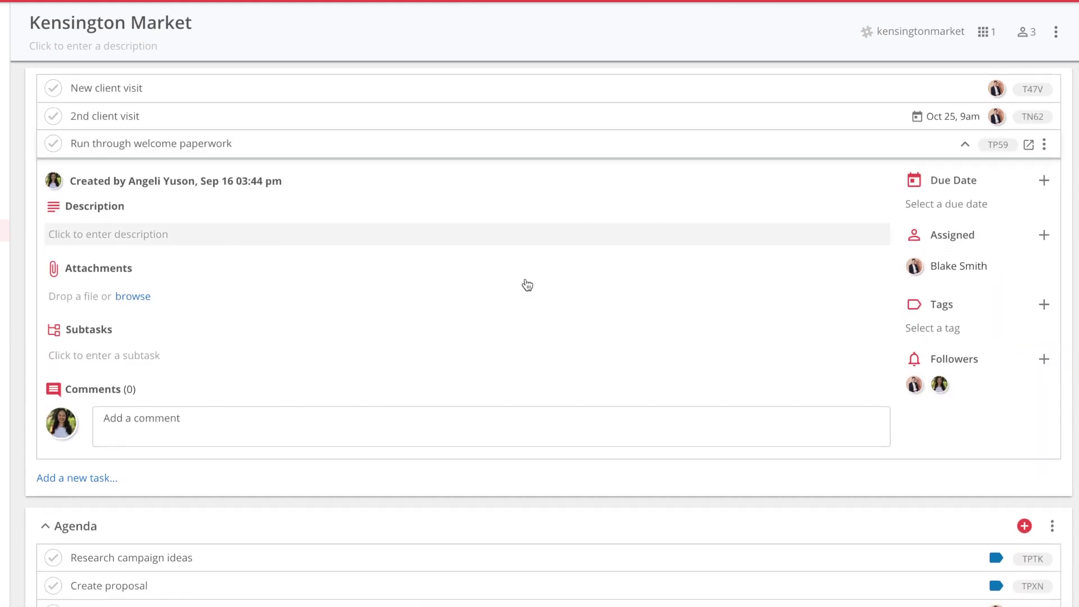
click(950, 191)
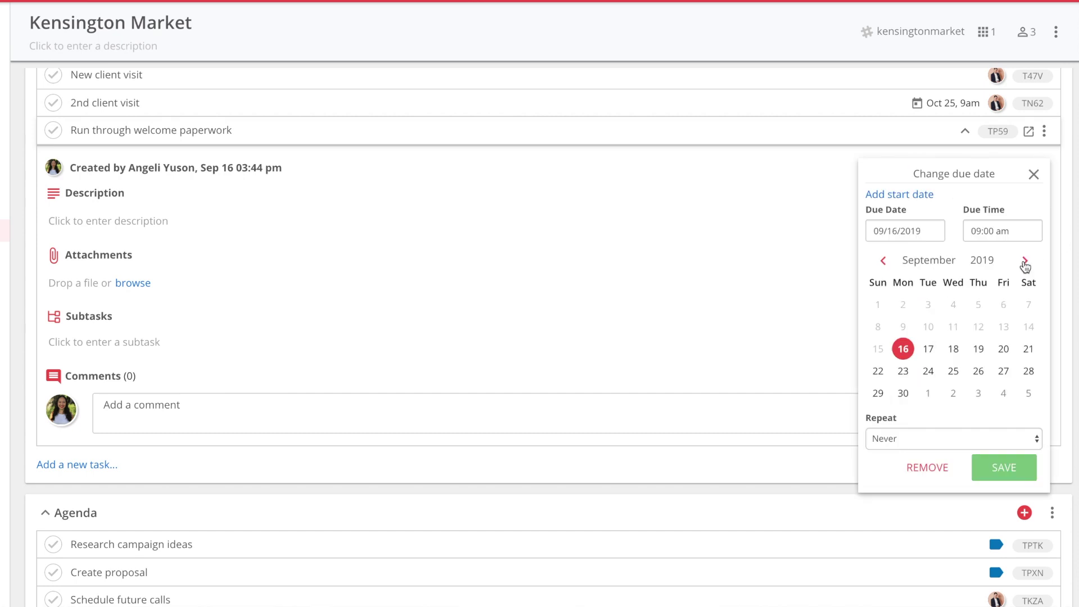
click(1023, 262)
click(928, 348)
click(1004, 468)
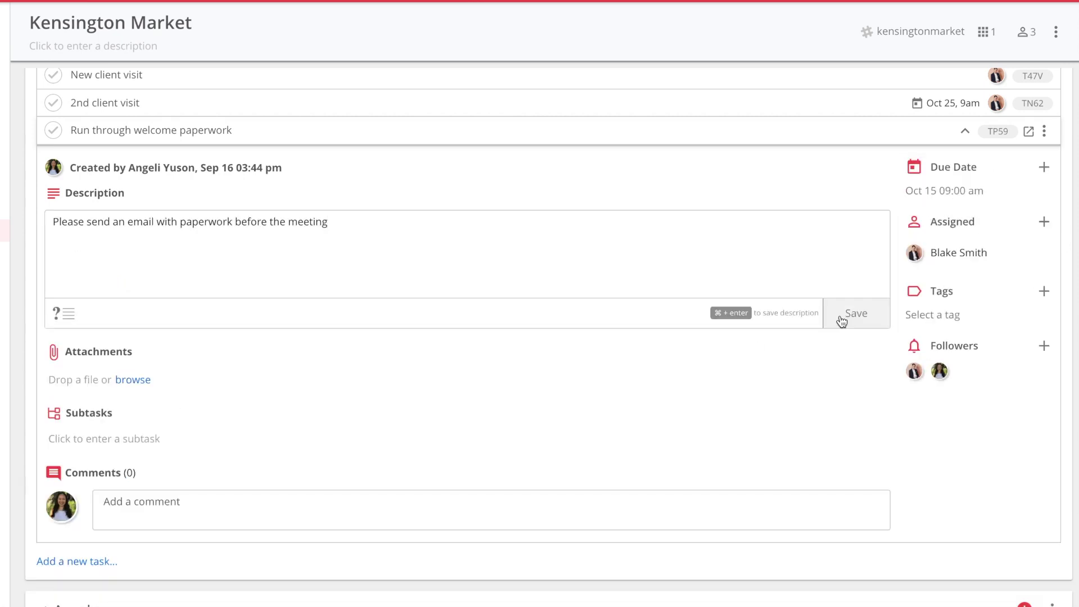
Save the description "Please send an email with paperwork before the meeting" and add the subtask "Confirm time and place of meeting with client".
click(841, 318)
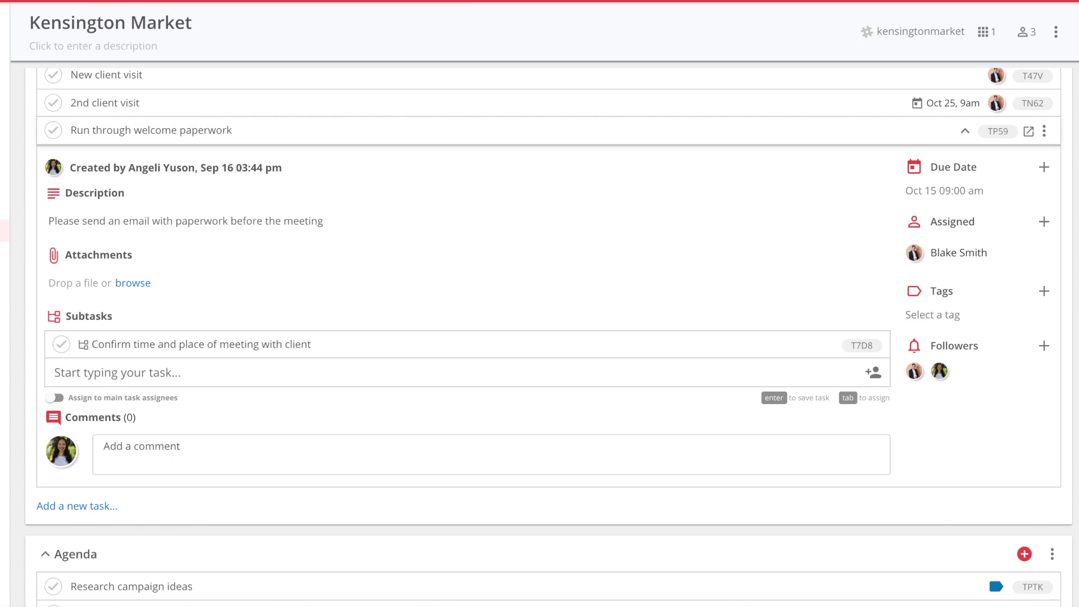
click(193, 320)
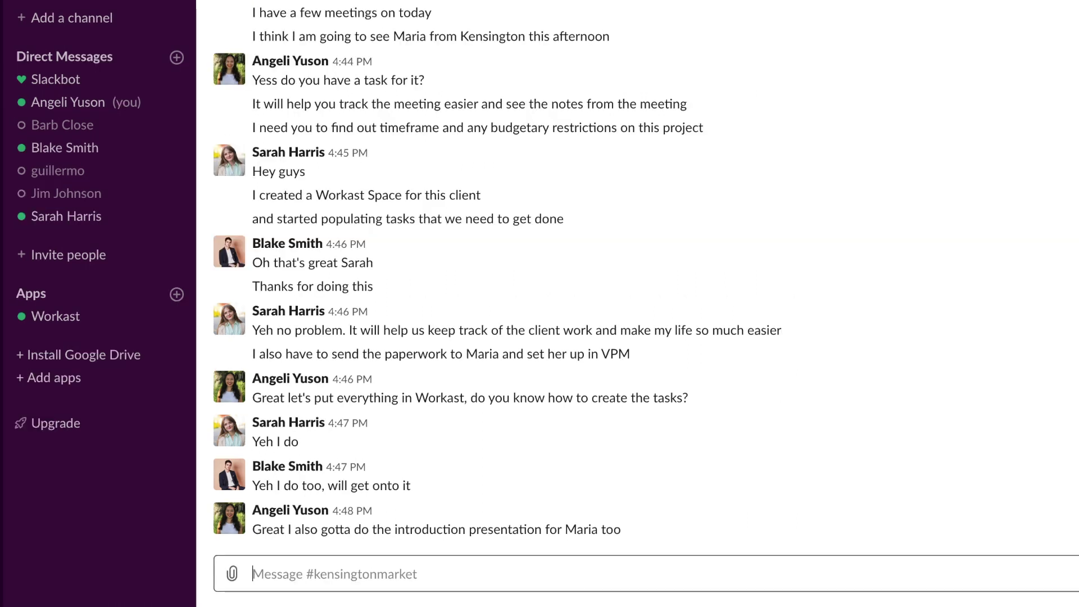
In Slack's kensingtonmarket channel, create the client introduction presentation task with /todo, assigned to yourself and due September 13, 2019.
text(/todo Introduction)
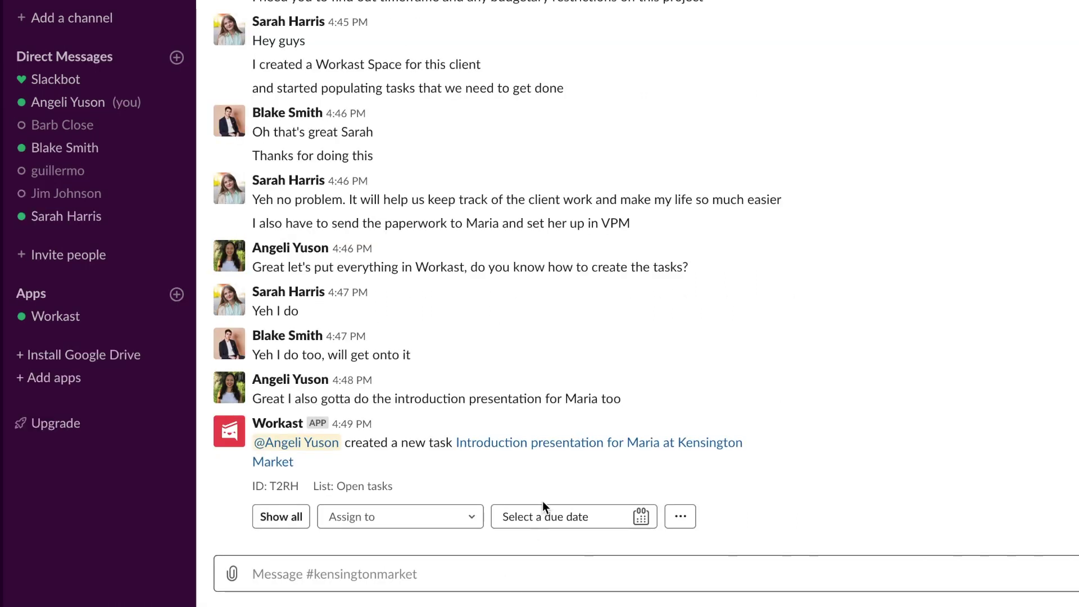
click(475, 517)
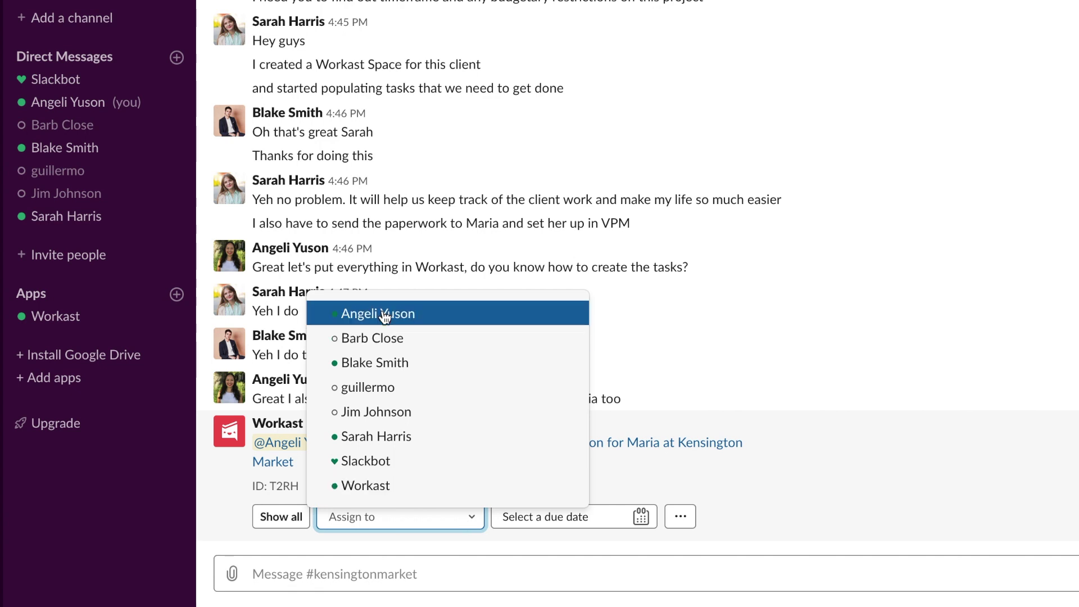
click(454, 313)
click(464, 516)
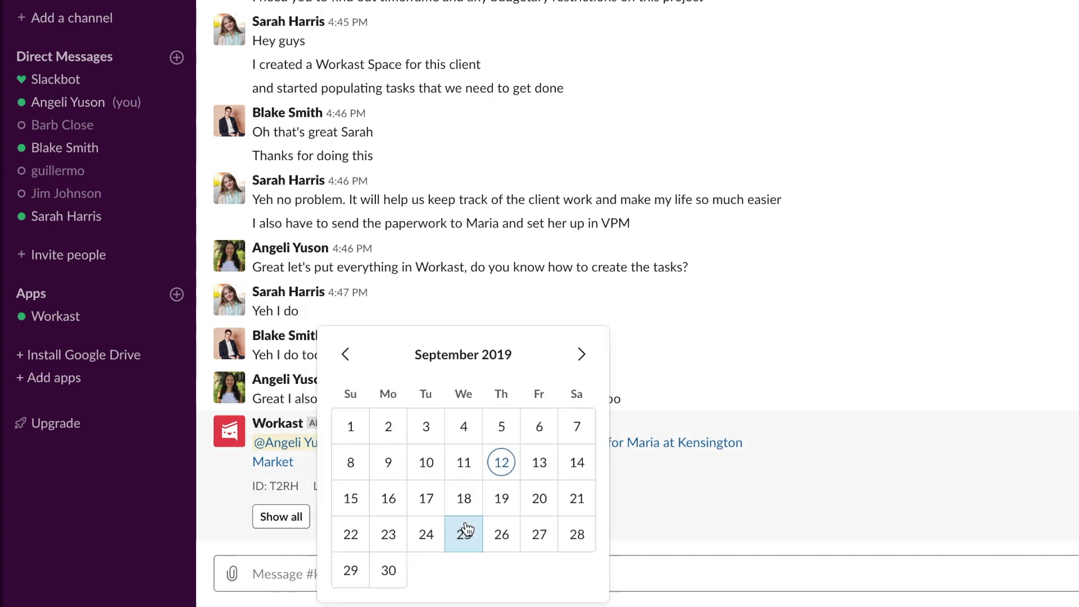
click(539, 463)
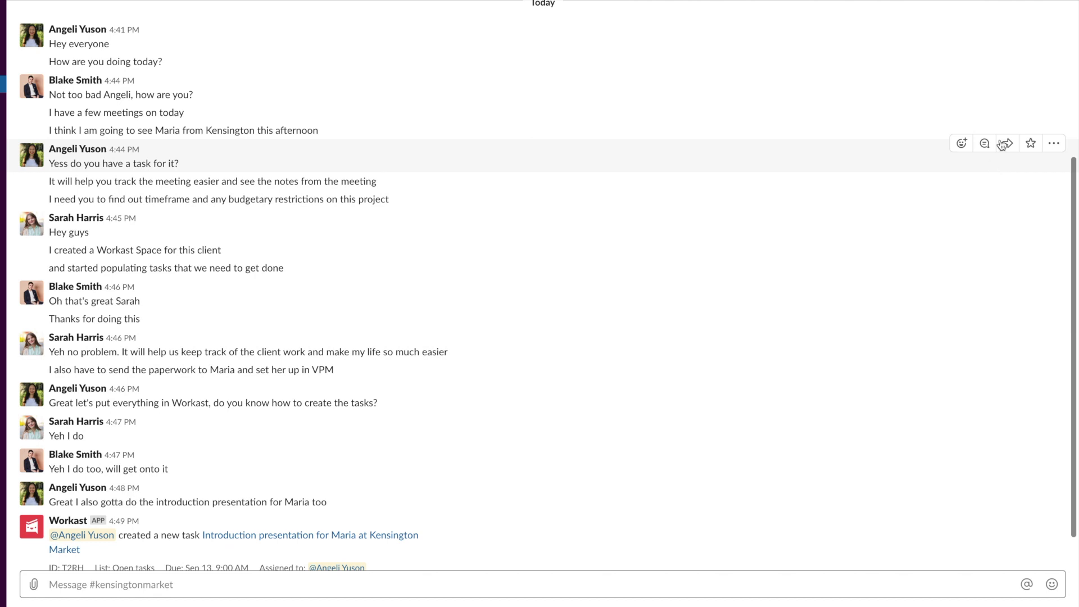
Create a task from the message about this afternoon's visit, prefixing its summary with "New Client Meeting:" and removing "this afternoon".
click(1053, 118)
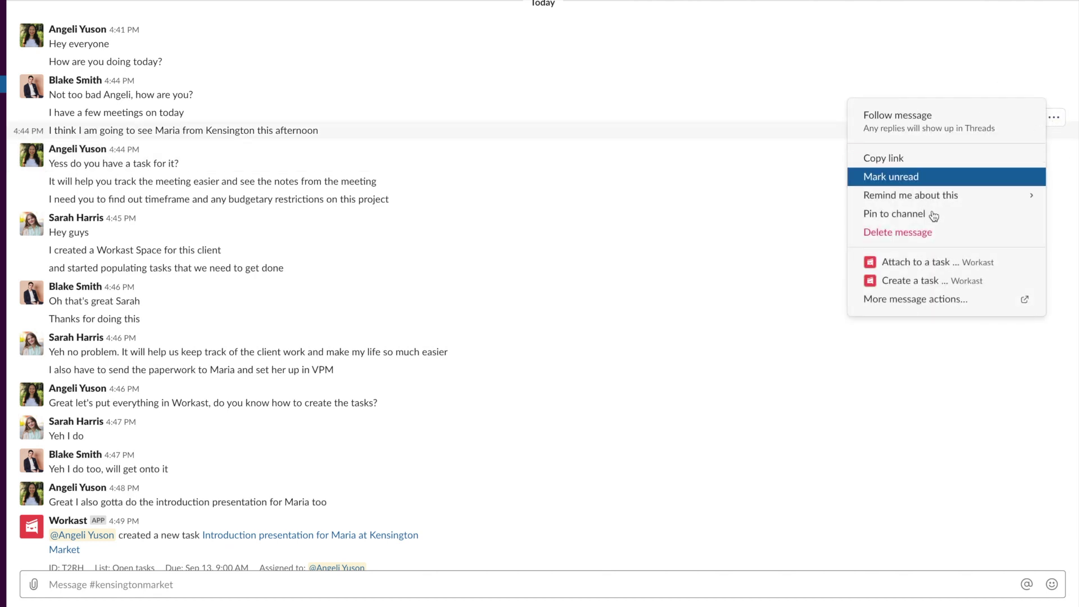
click(907, 290)
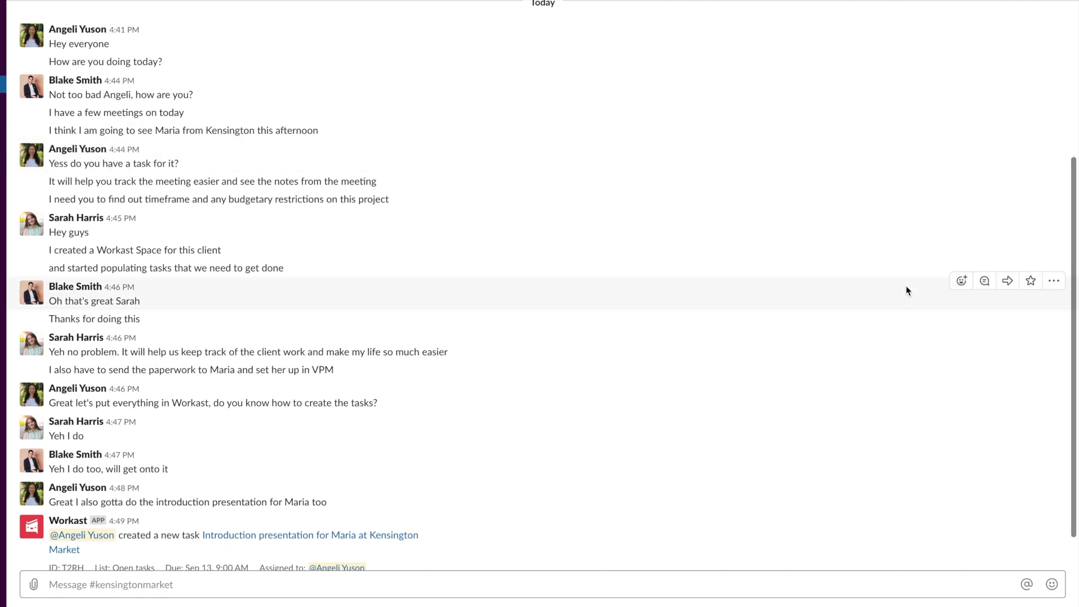
drag(300, 198, 387, 198)
text(New Client Meeting: Maria from Kensington this afternoon)
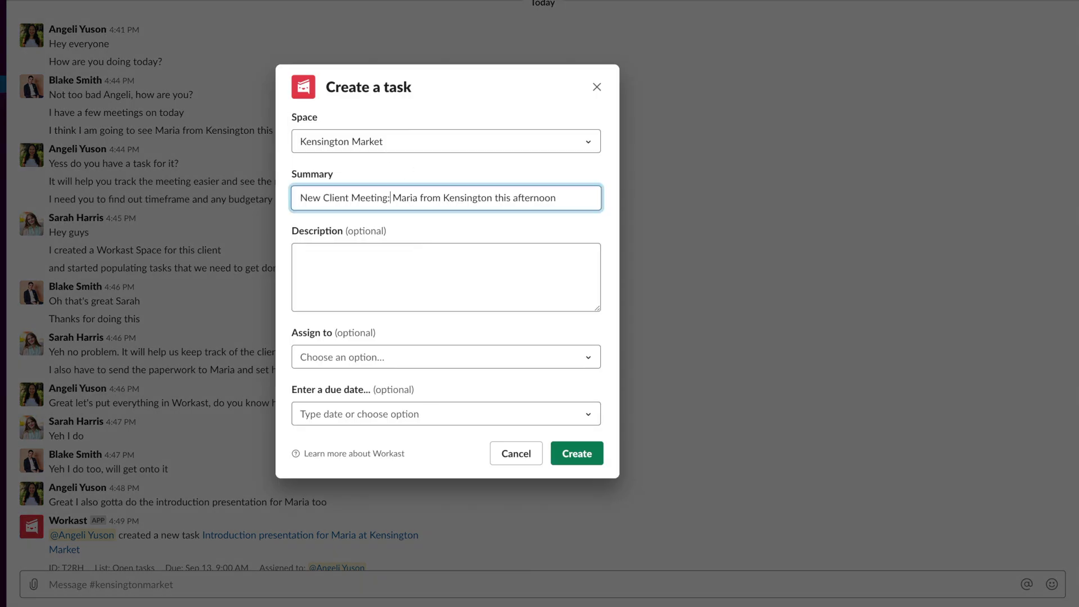
drag(496, 198, 672, 200)
key(BackSpace)
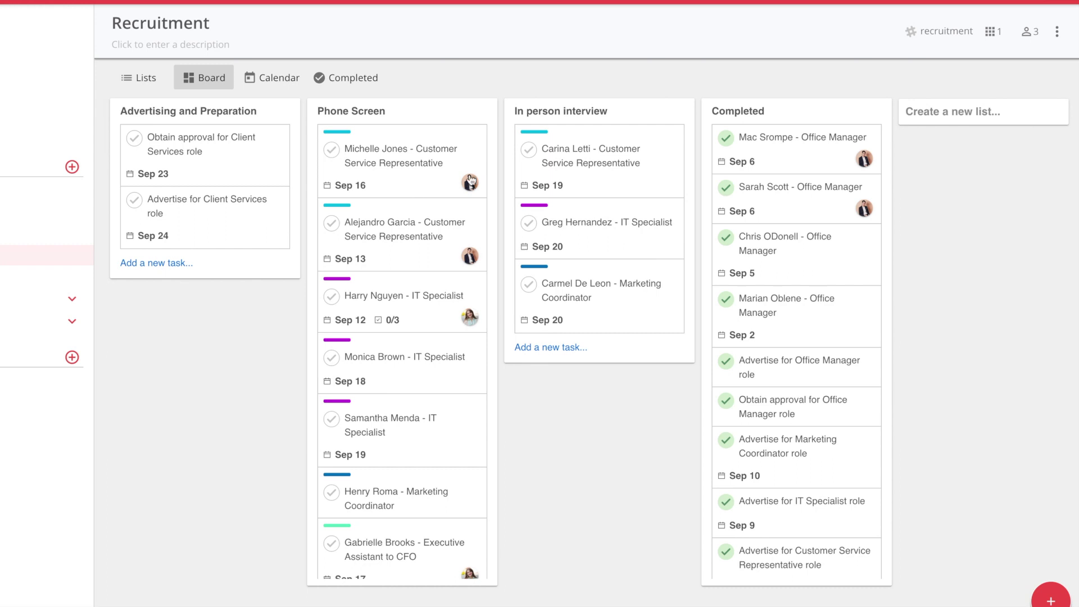
In Workast's Recruitment board, mark the Customer Service Representative candidate's task under In person interview as complete.
click(529, 157)
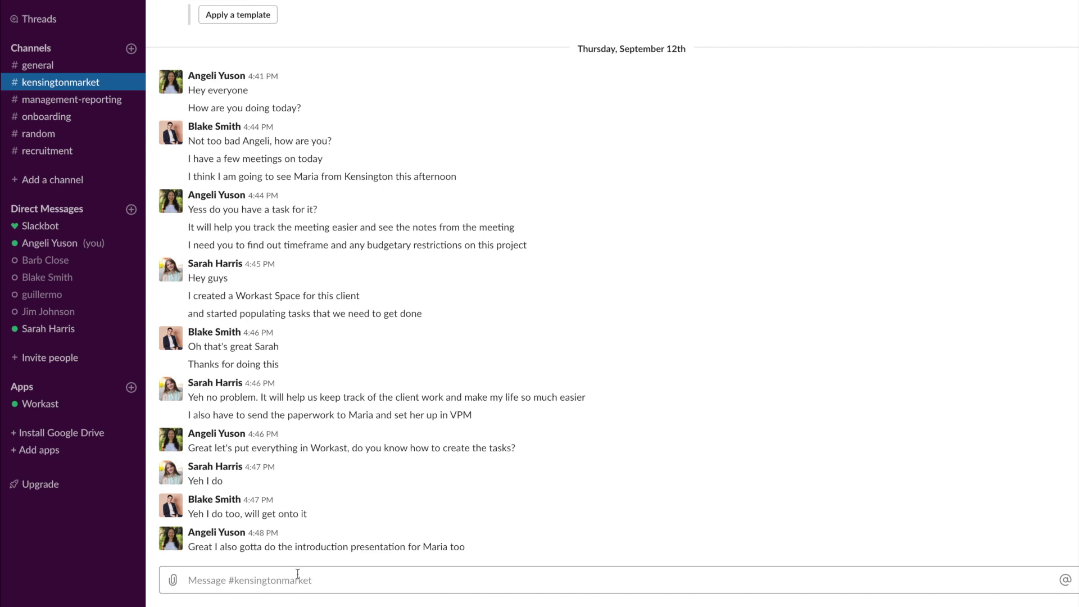
In Slack's kensingtonmarket channel, list the tasks with /todo list and complete the first "Check signed documents have been received" task.
click(297, 574)
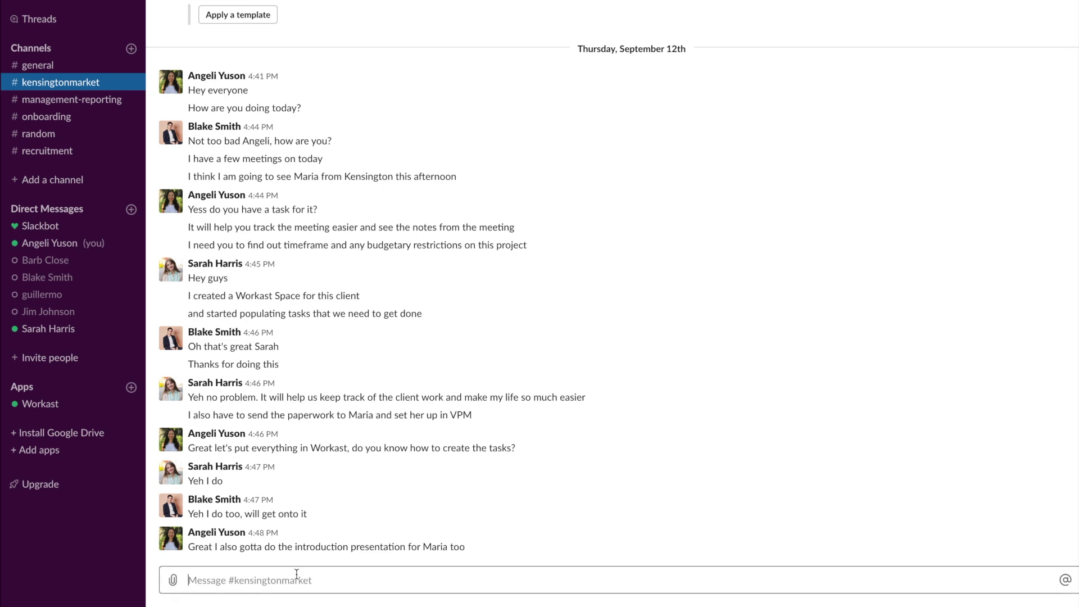
text(/todo list)
key(Return)
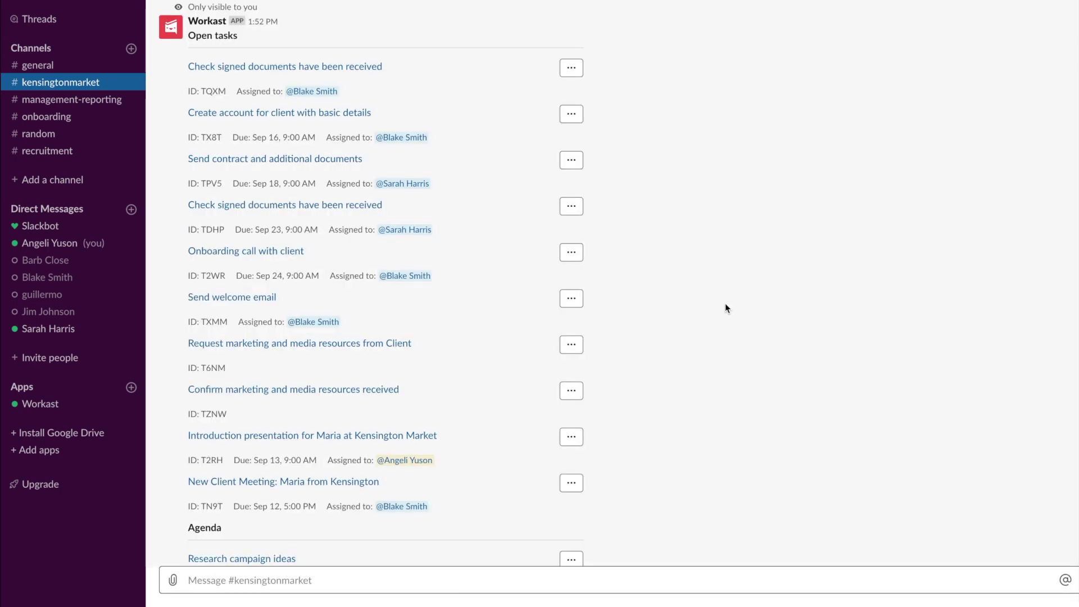
click(571, 67)
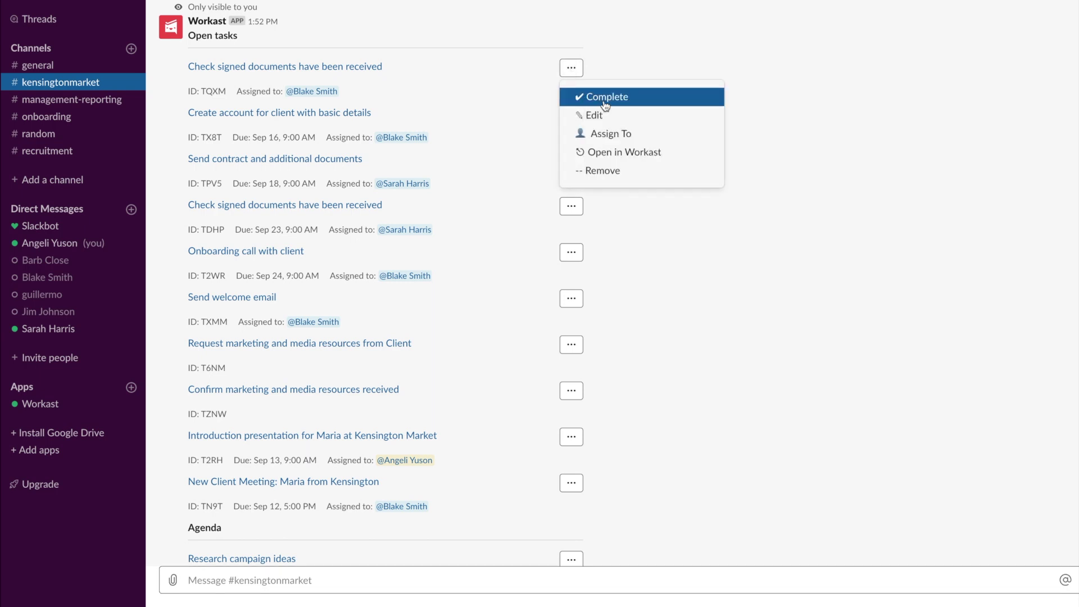
click(605, 105)
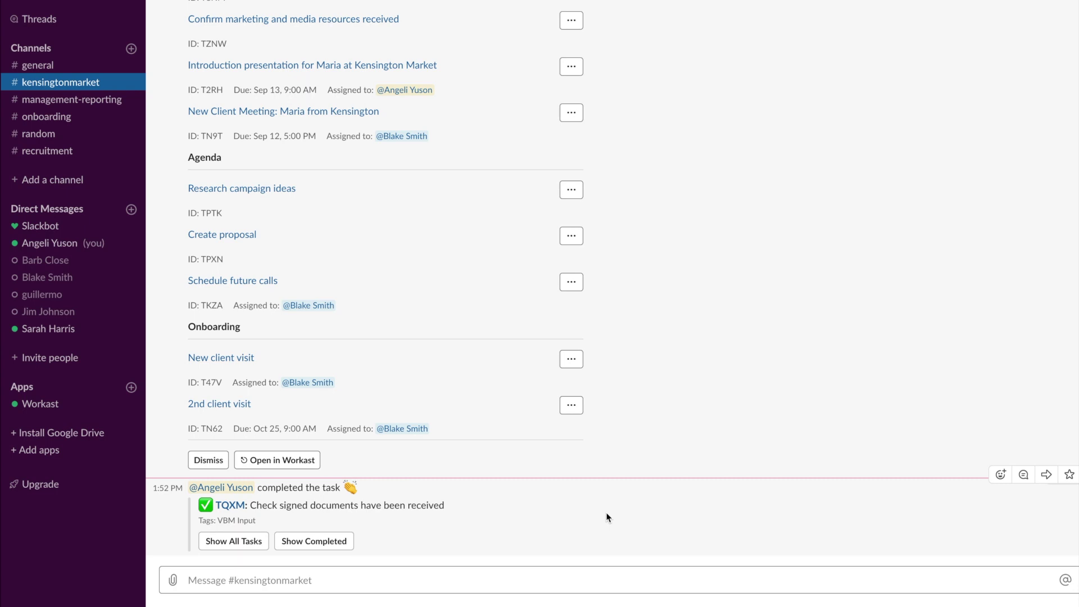
click(571, 405)
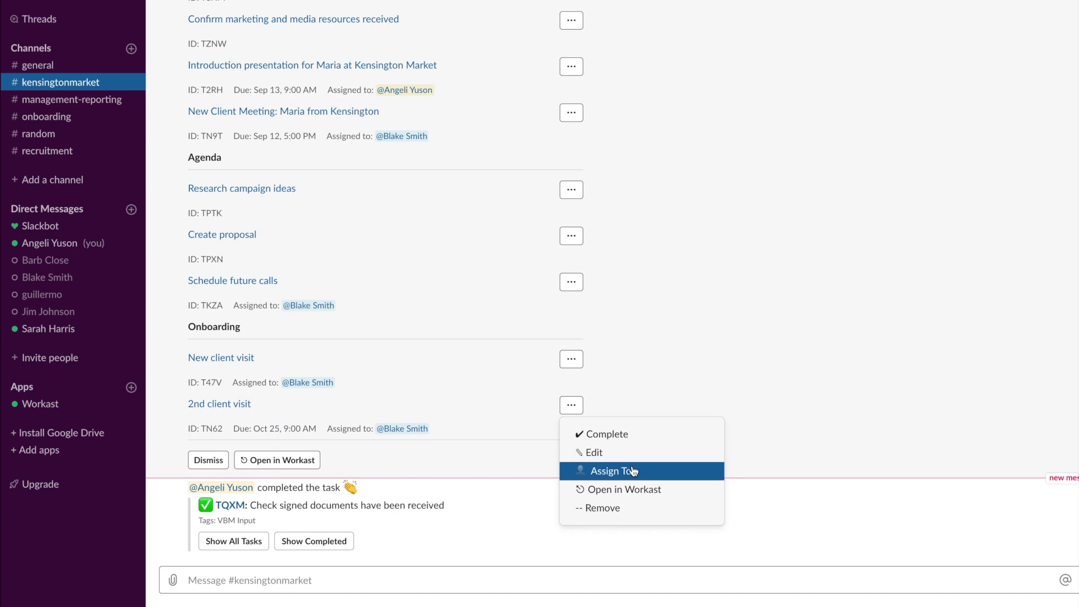
click(781, 503)
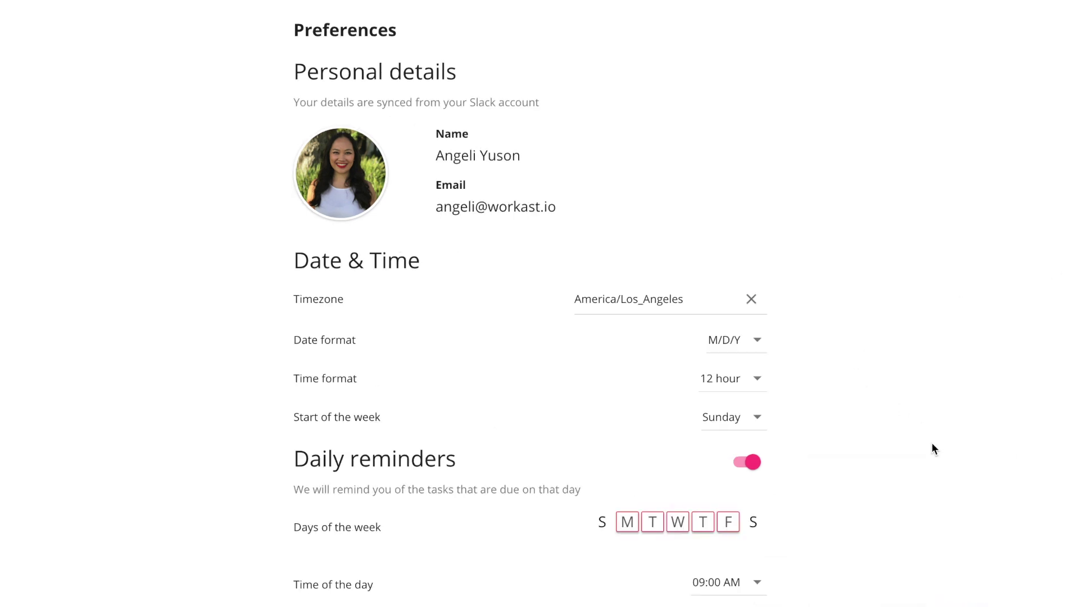
In the Workast preferences, set the task due reminder to 10 minutes before and turn off email notifications for updated due dates.
scroll(932, 443, down, 4)
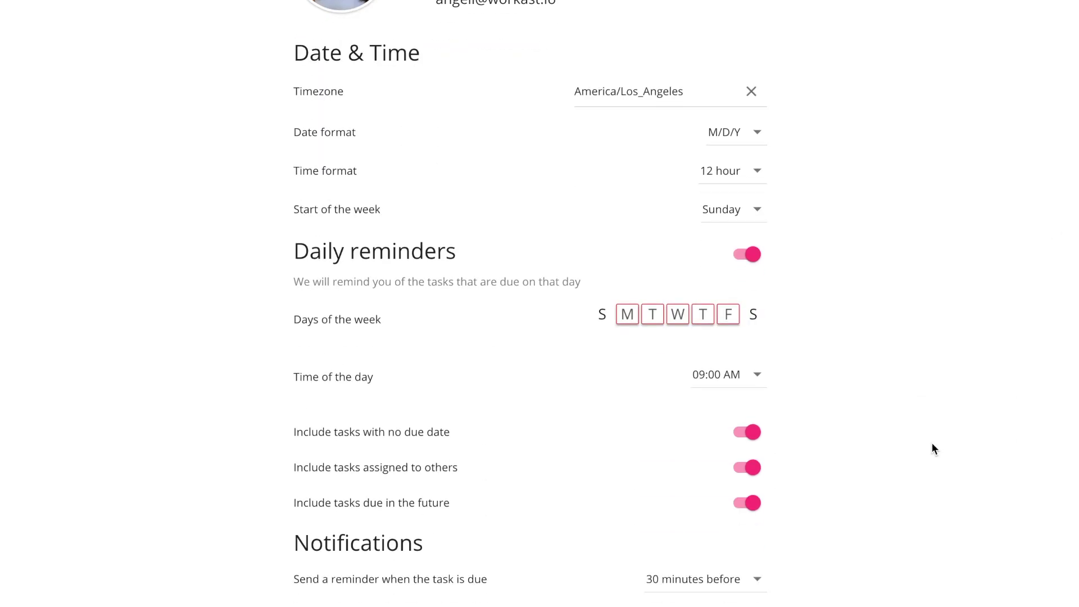
scroll(632, 360, down, 3)
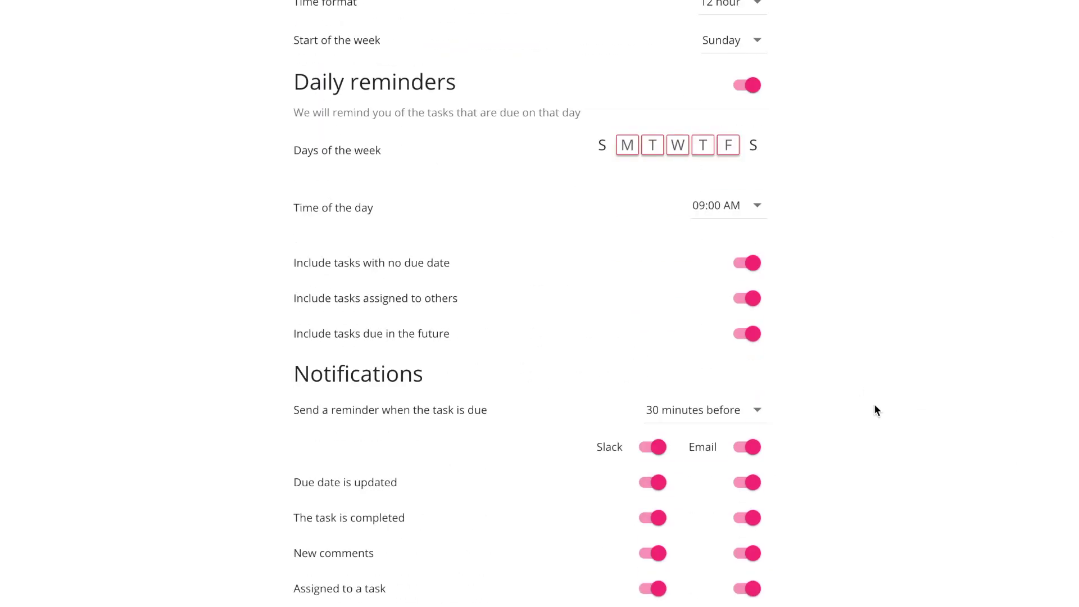
click(701, 421)
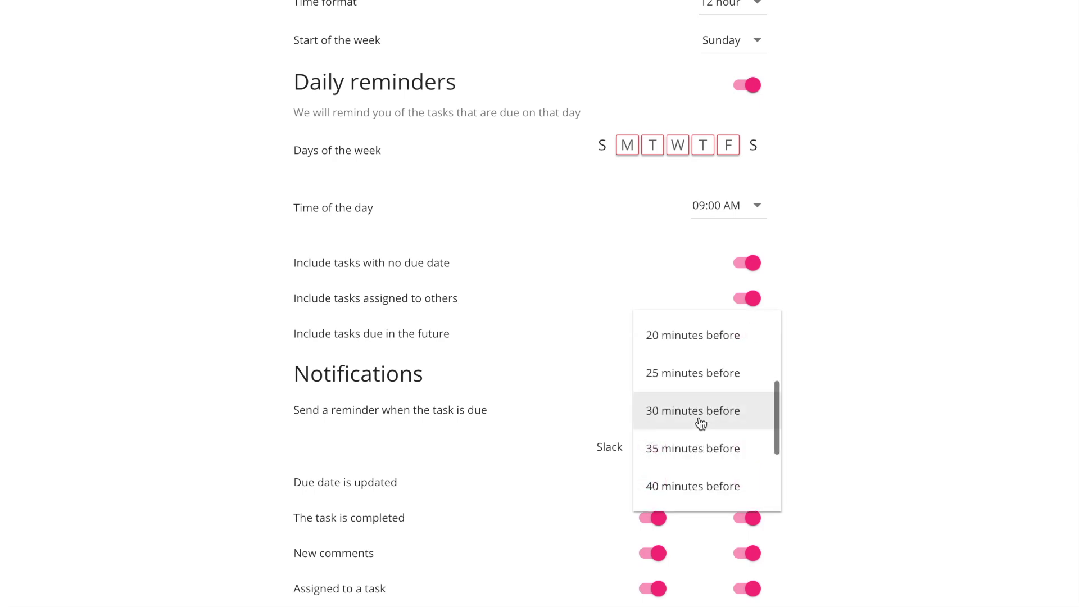
scroll(695, 375, up, 2)
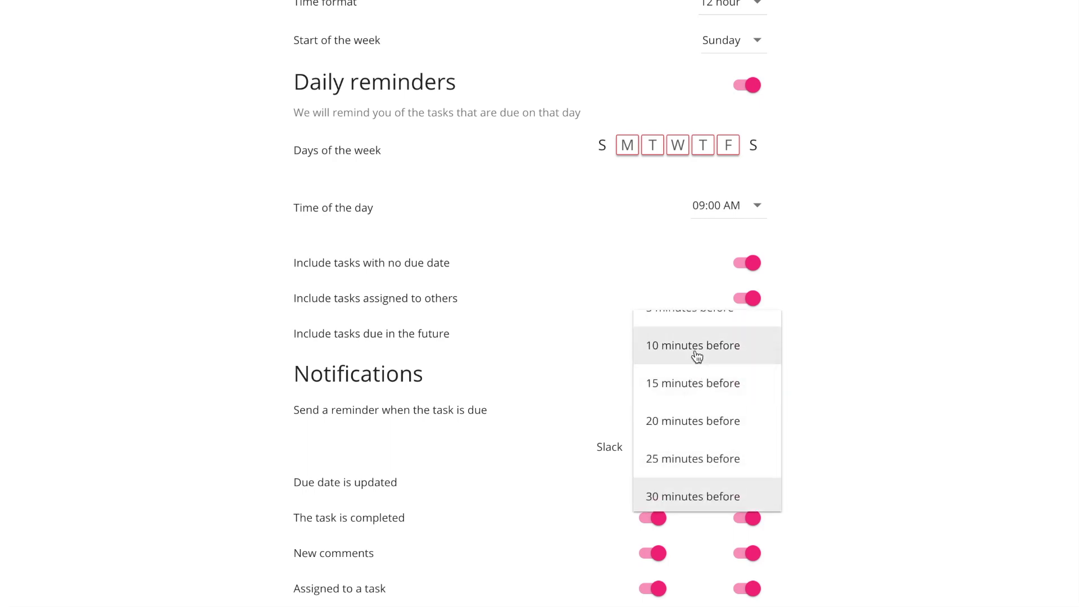
click(696, 349)
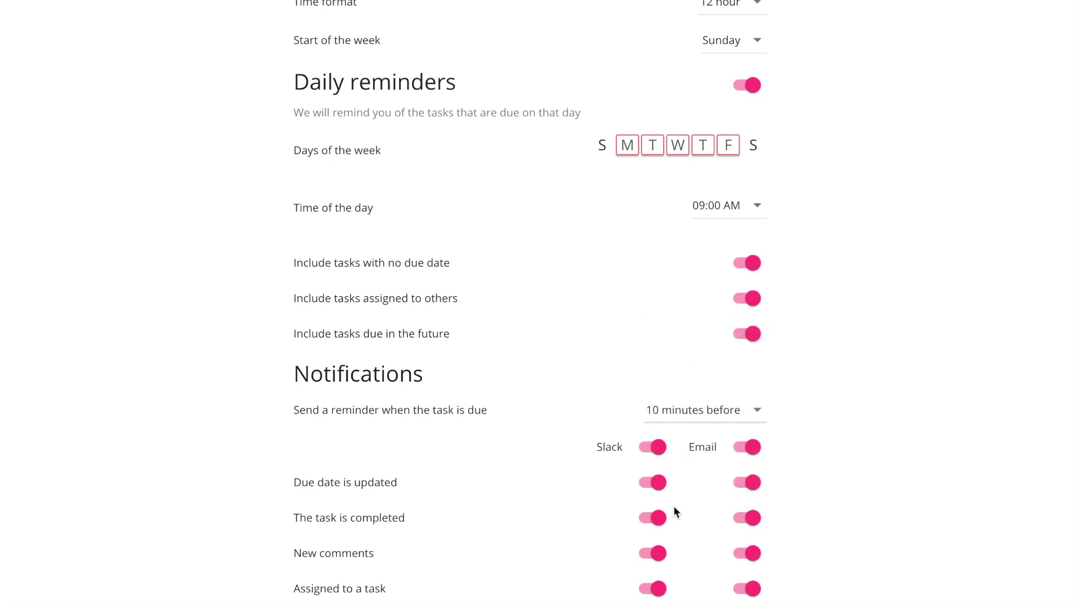
click(745, 482)
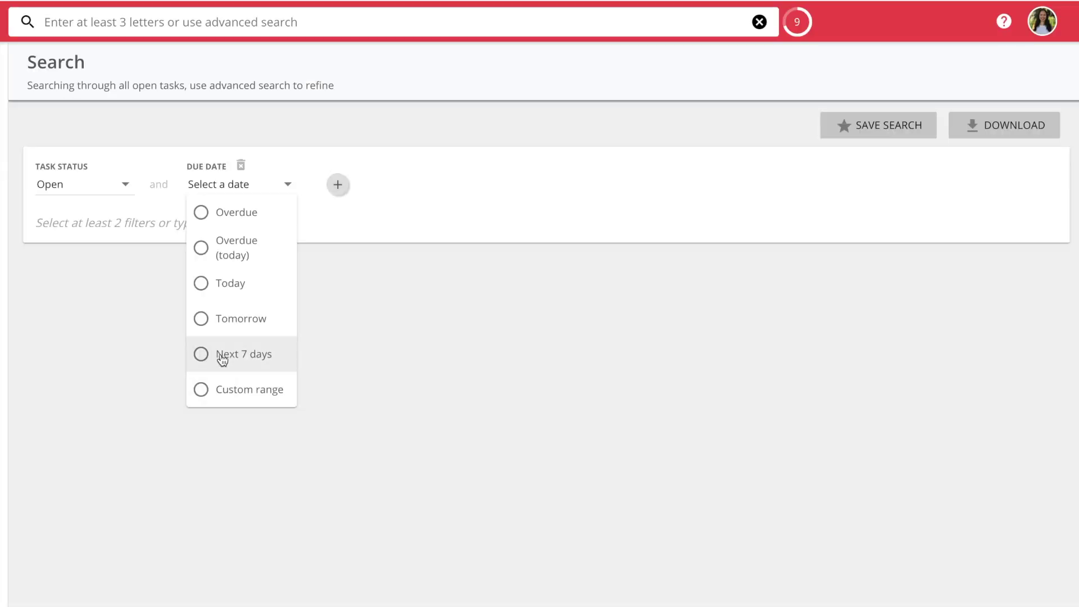
Filter the open-task search by a due date within the next 7 days.
click(221, 357)
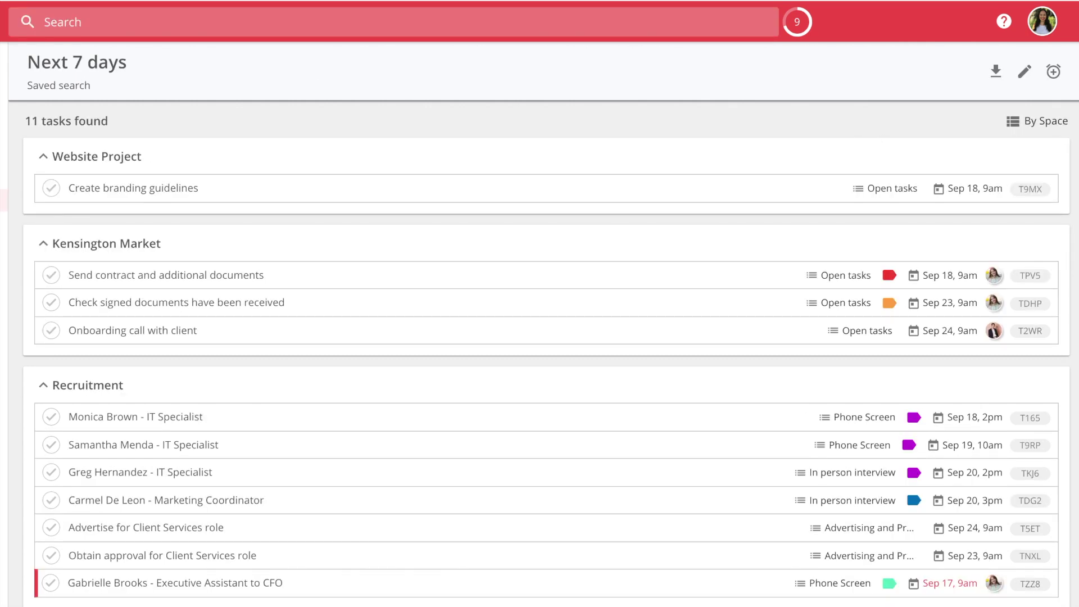
Set up a Monday subscription to the saved Next 7 days search results and choose its delivery time.
click(1053, 73)
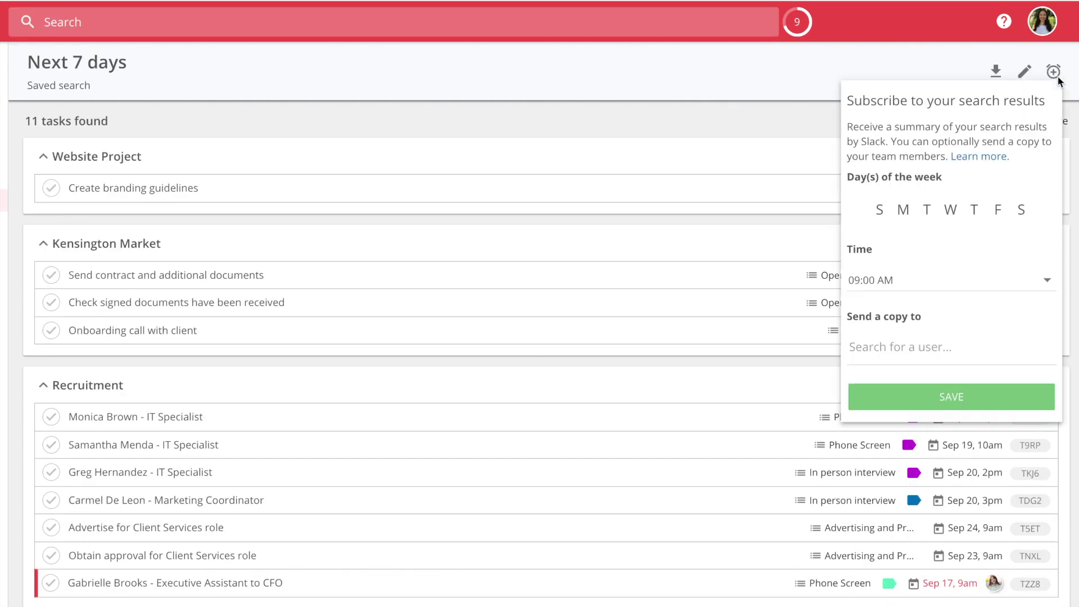
click(910, 212)
click(892, 280)
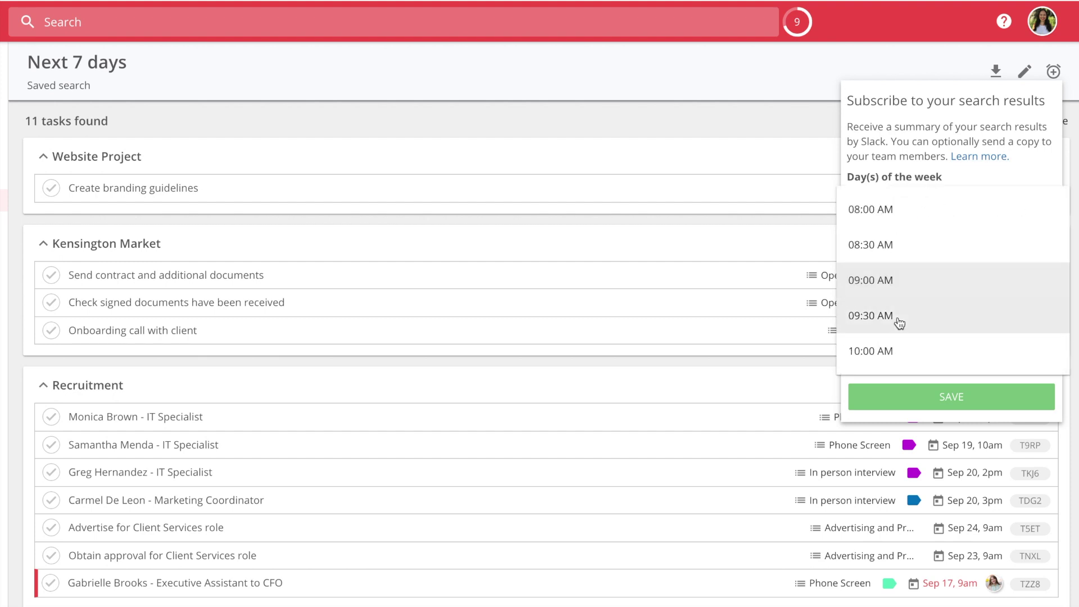
scroll(899, 322, down, 2)
click(897, 278)
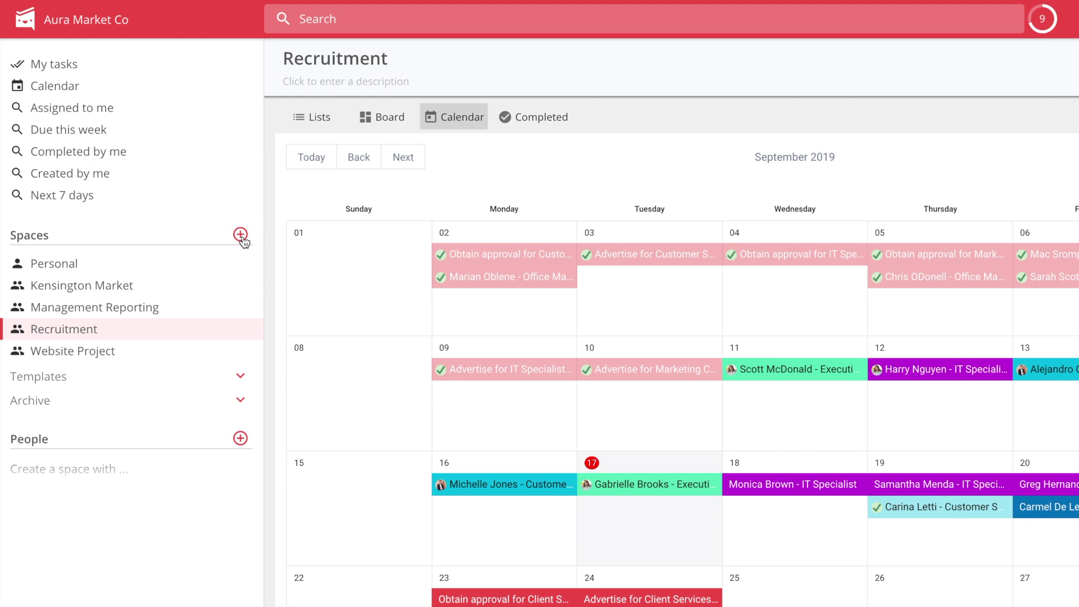
Create a space named Marketing with the description "marketing activities for 2019" and invite two team members to it.
click(241, 235)
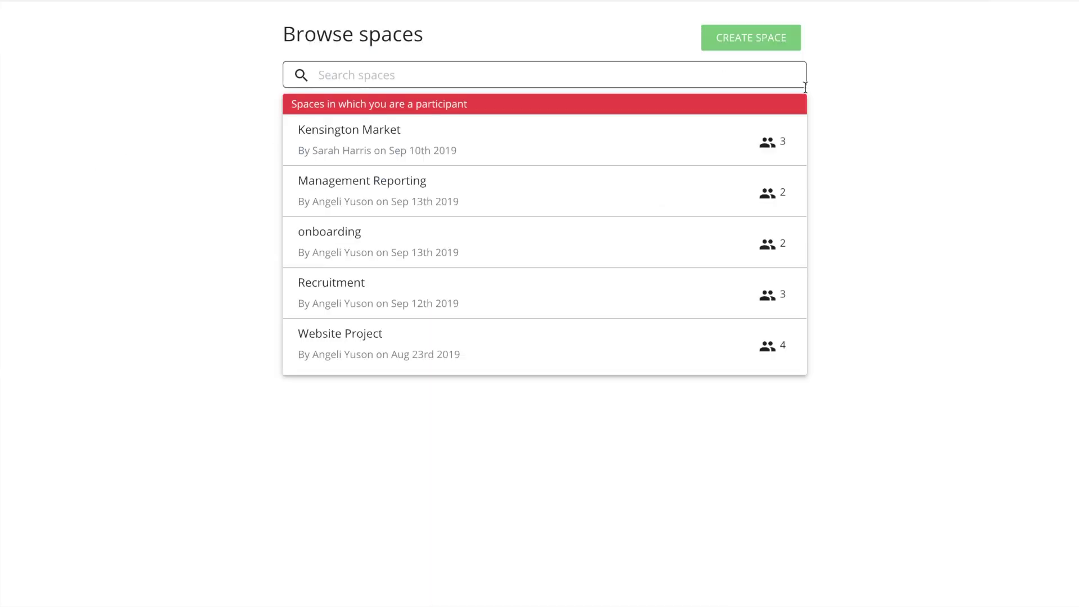
click(776, 47)
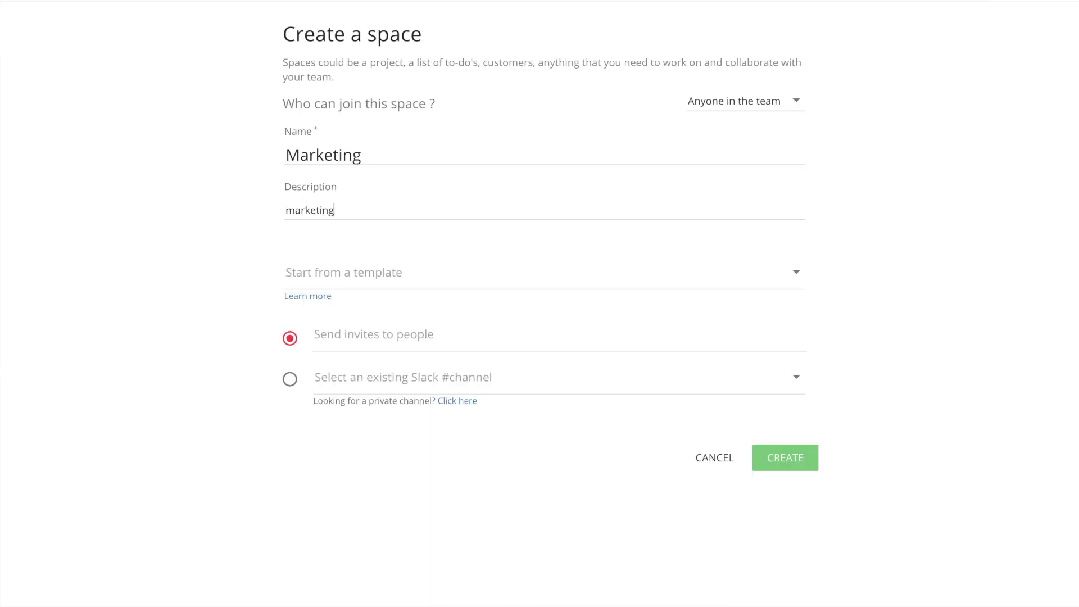
text(activities for 2019)
click(405, 336)
text(sarah)
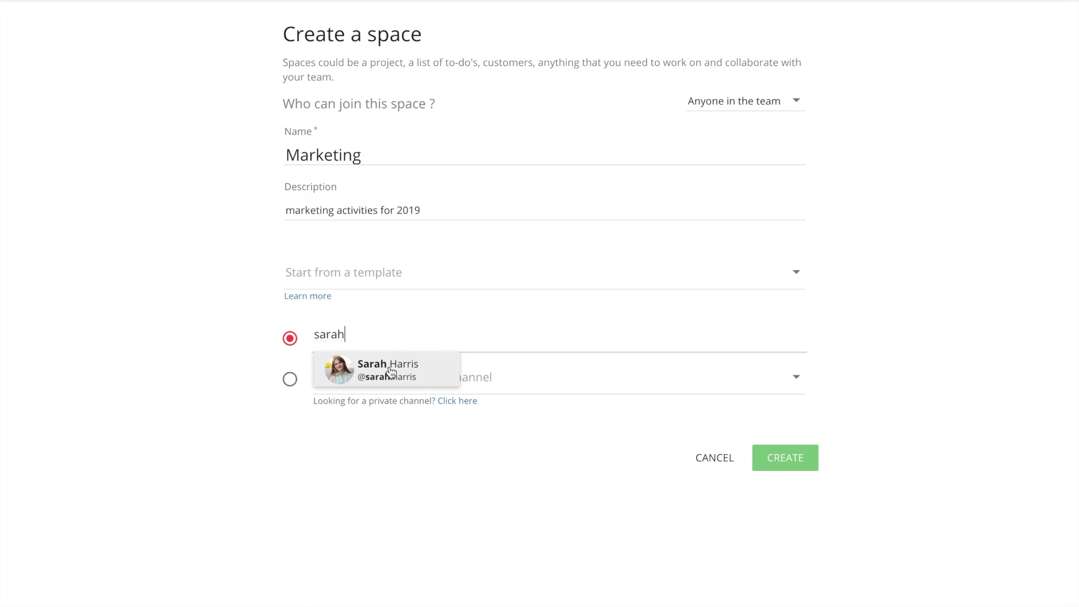
key(Return)
text(blake)
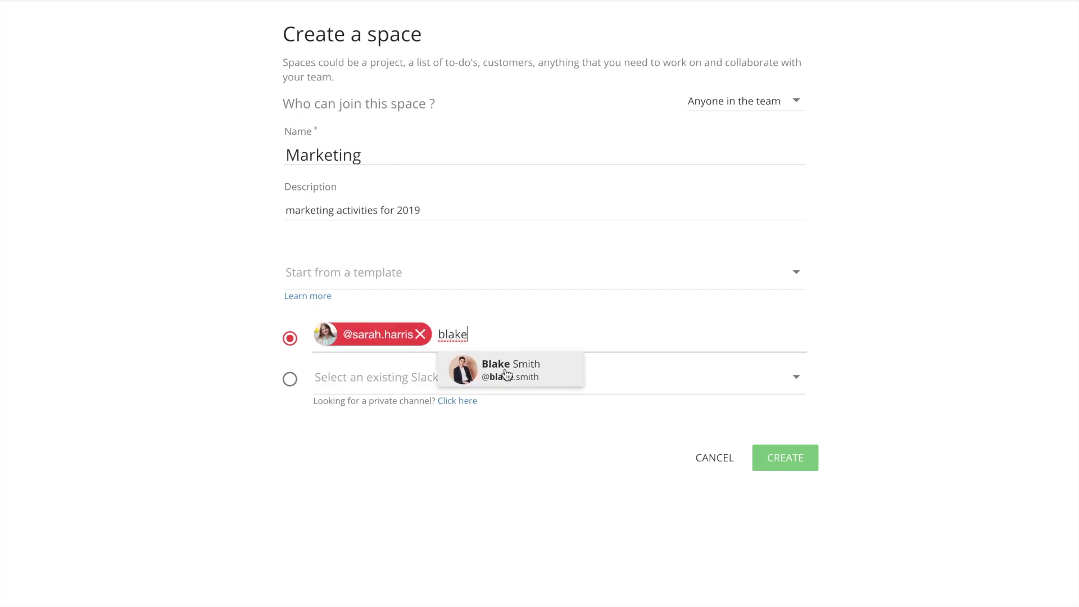
click(506, 375)
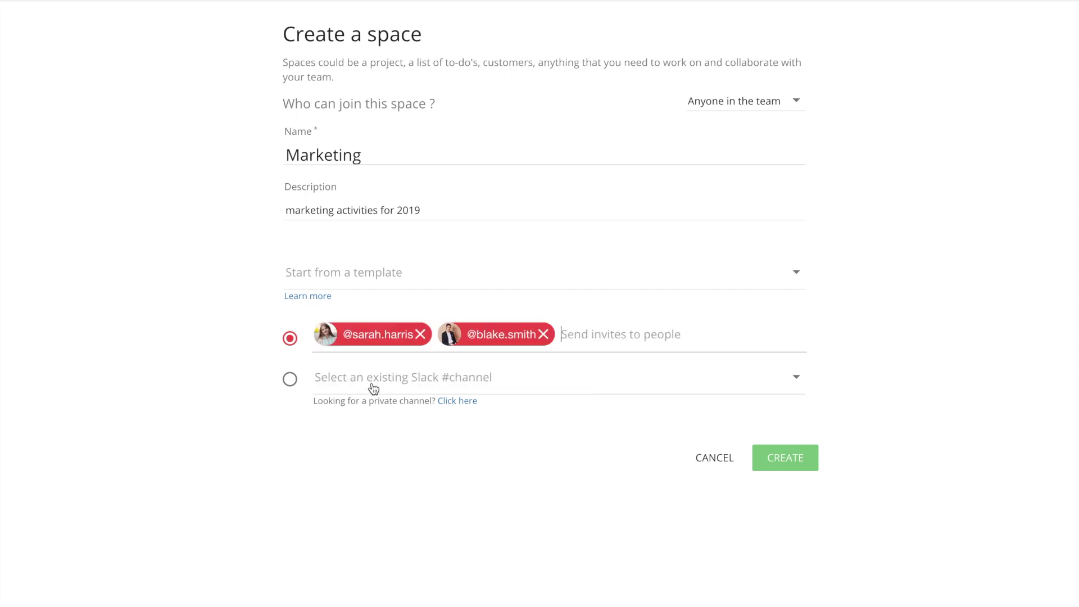
click(775, 468)
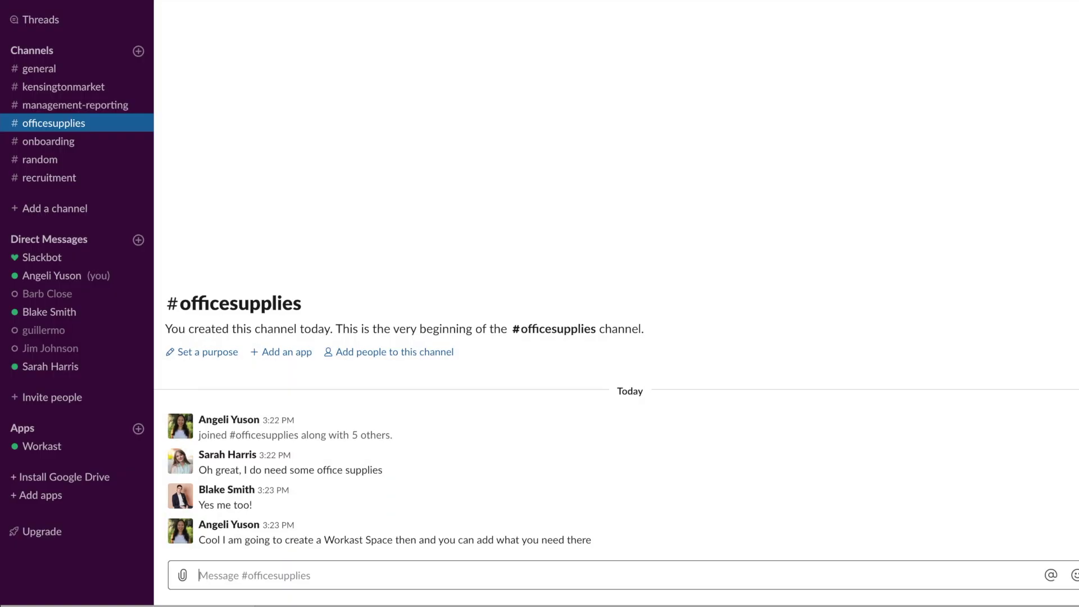
In Slack's officesupplies channel, create a Workast space with the /todo command and open the space.
text(/todo)
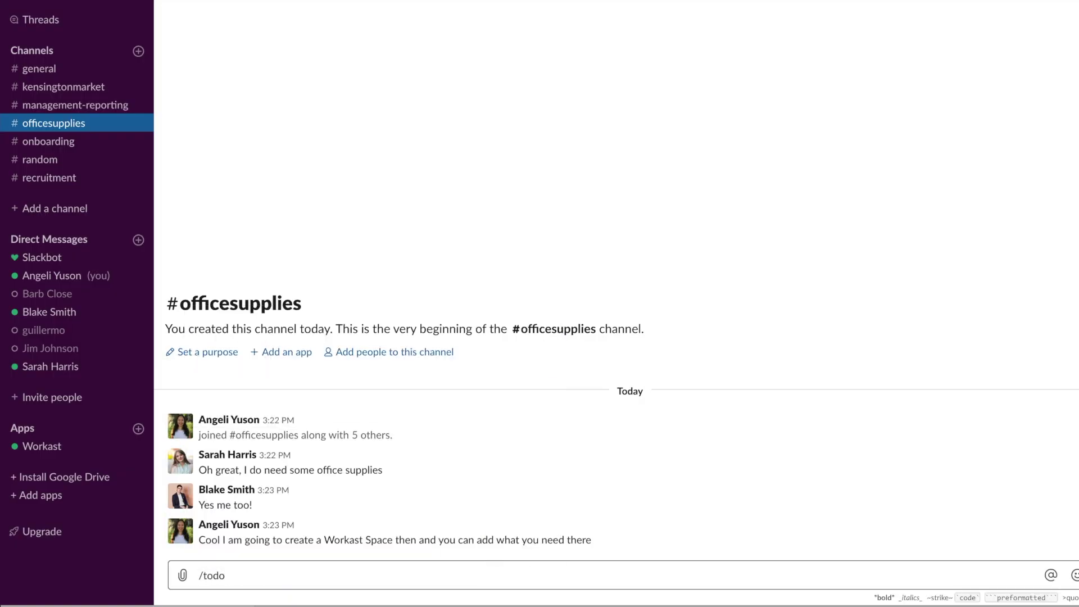
key(BackSpace)
key(BackSpace)
key(BackSpace)
key(BackSpace)
key(BackSpace)
key(BackSpace)
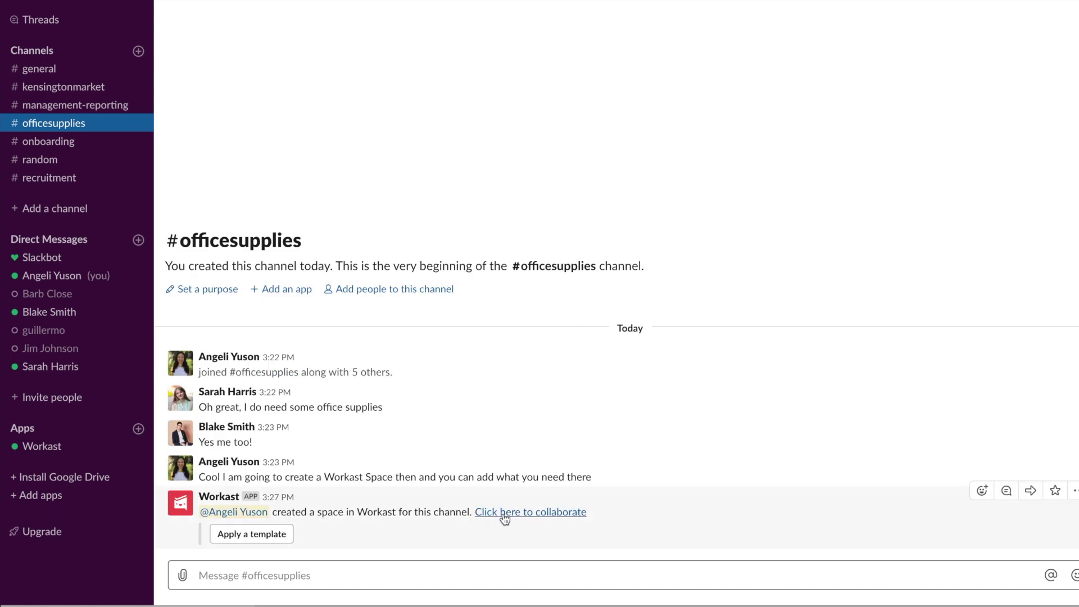
click(504, 512)
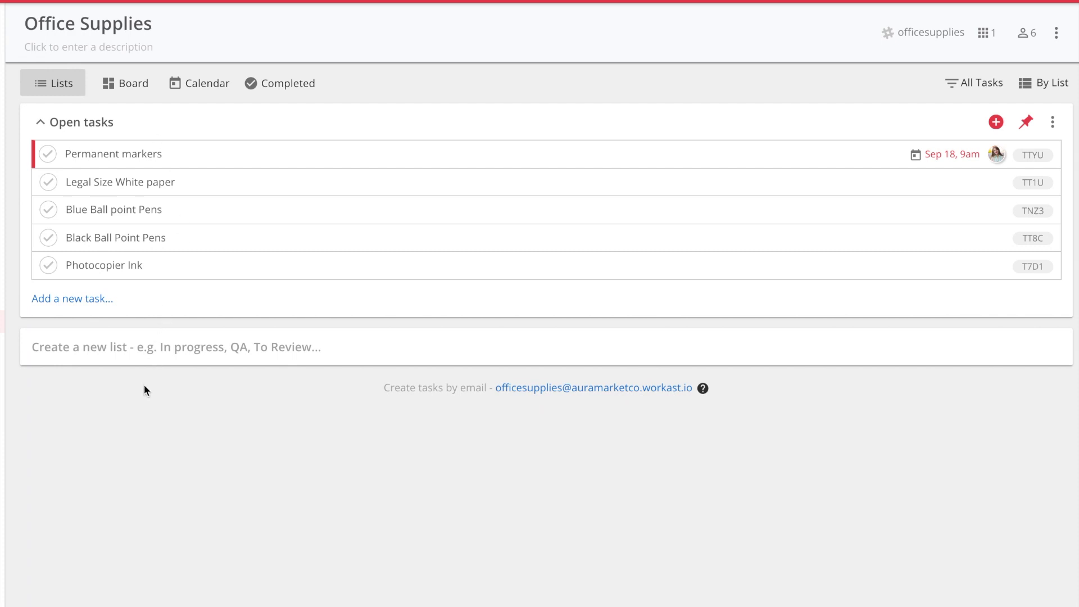
Create a new list named Kitchen Supplies in the Office Supplies space.
click(89, 351)
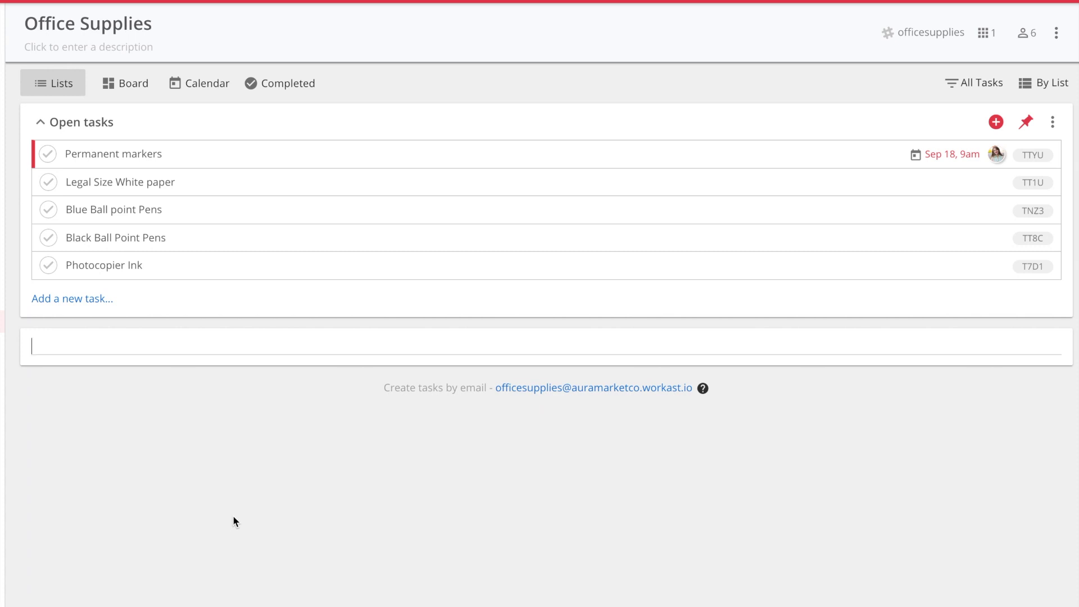
text(Kitchen Supplies)
key(Return)
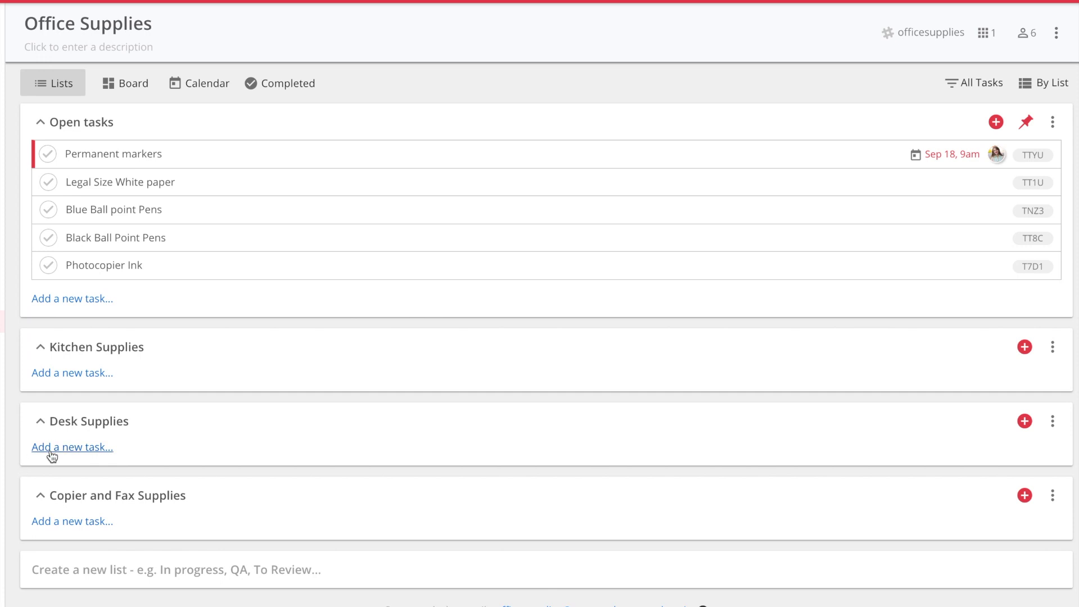
Add a "Pencil holder" task to the Desk Supplies list and move the Black Ball Point Pens task into it.
click(51, 449)
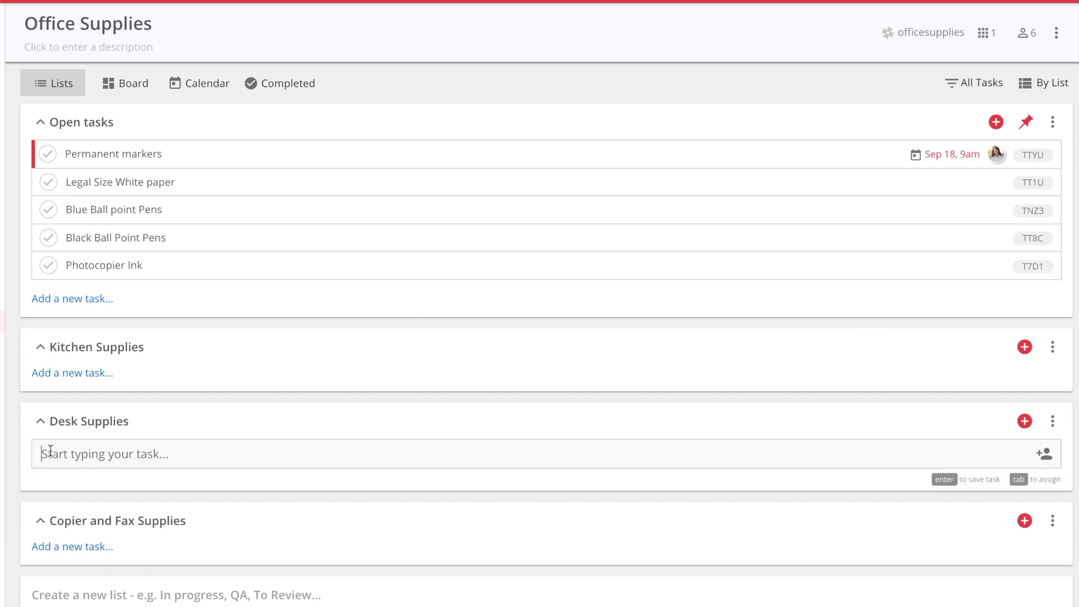
text(Pencil holder)
key(Return)
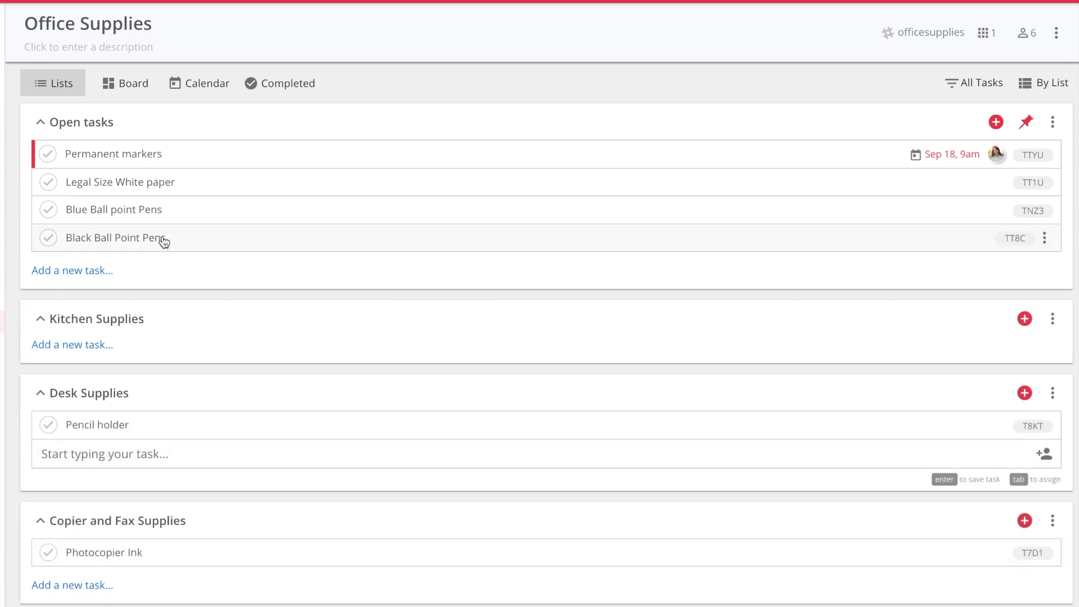
mouse_move(164, 238)
mouse_down()
mouse_move(184, 418)
mouse_move(170, 492)
mouse_up()
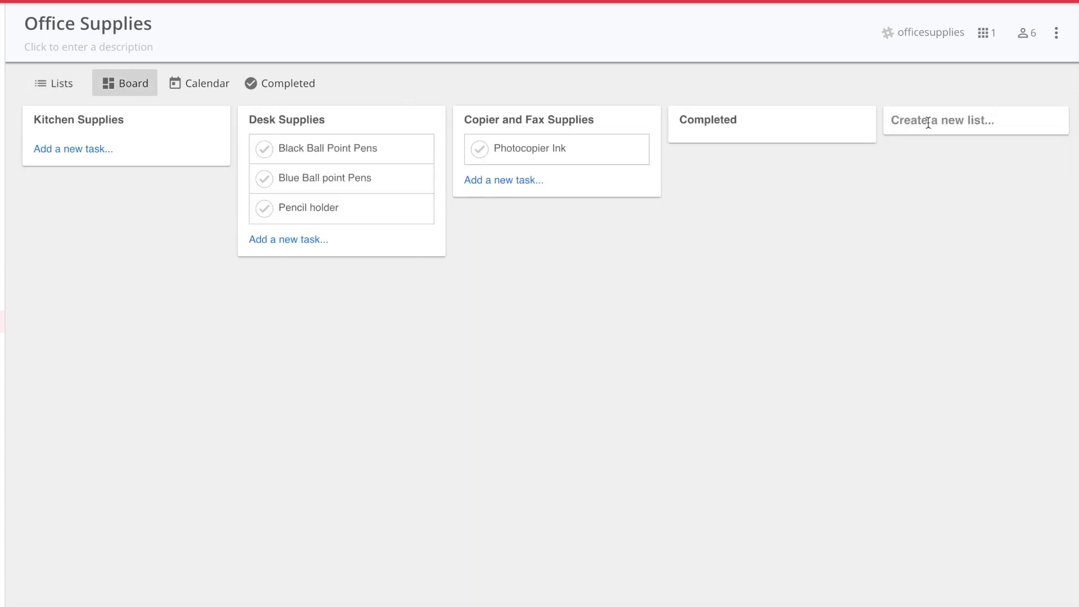
On the board, create a Hardware list with a "New keyboard" task and move the Paper towel task to Kitchen Supplies.
click(928, 121)
text(Hardware)
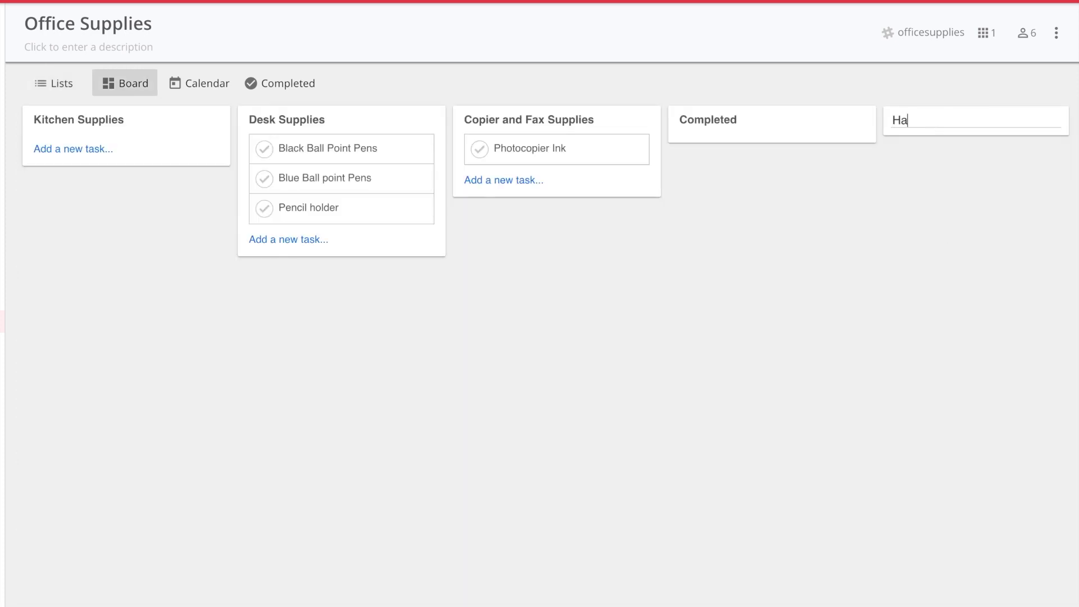
key(Return)
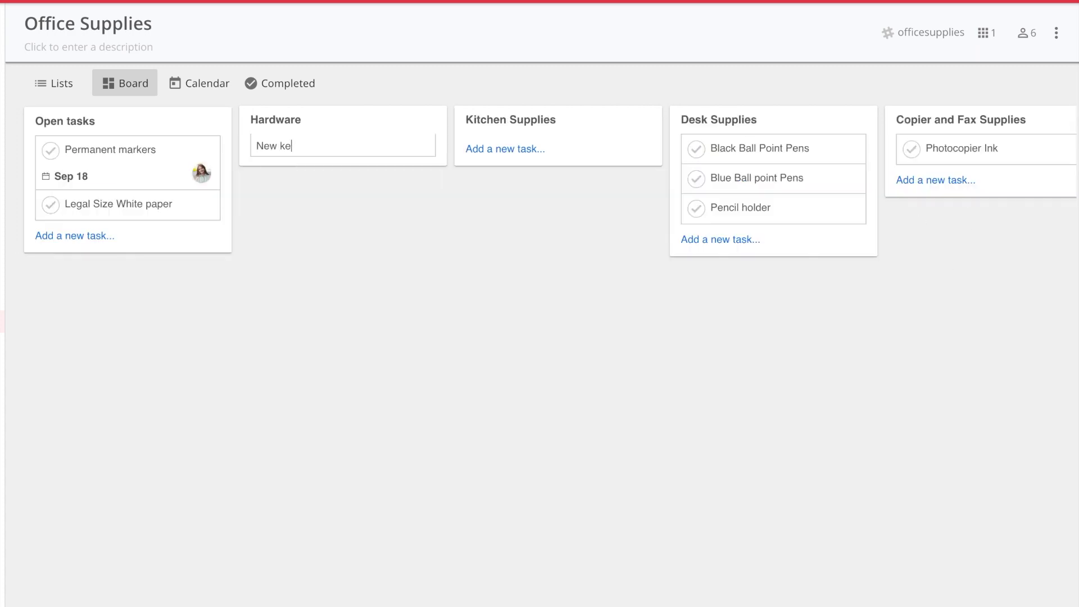
text(yboard)
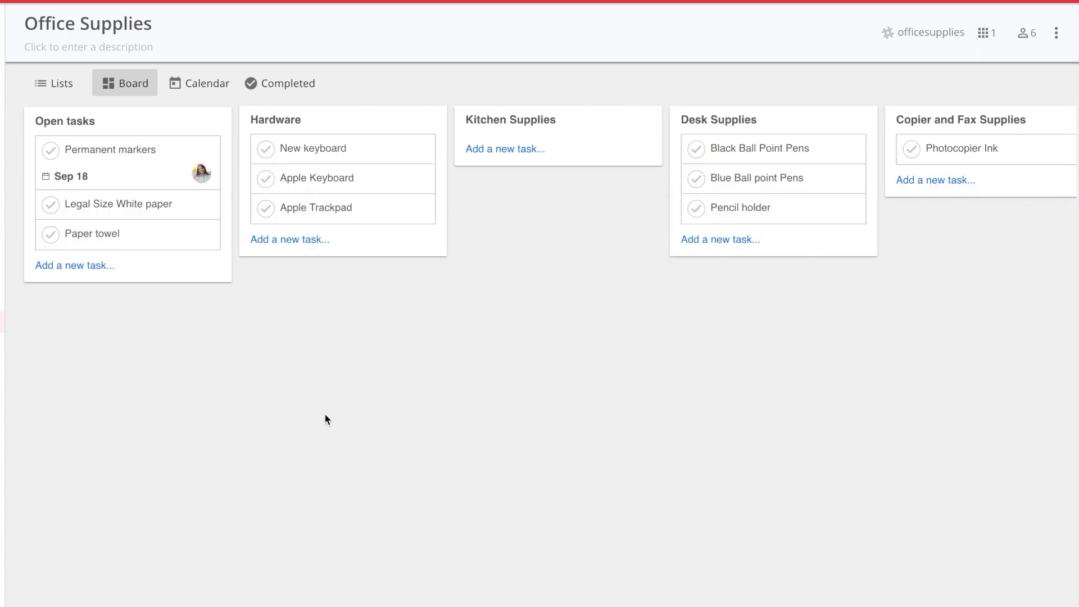
drag(128, 241, 569, 157)
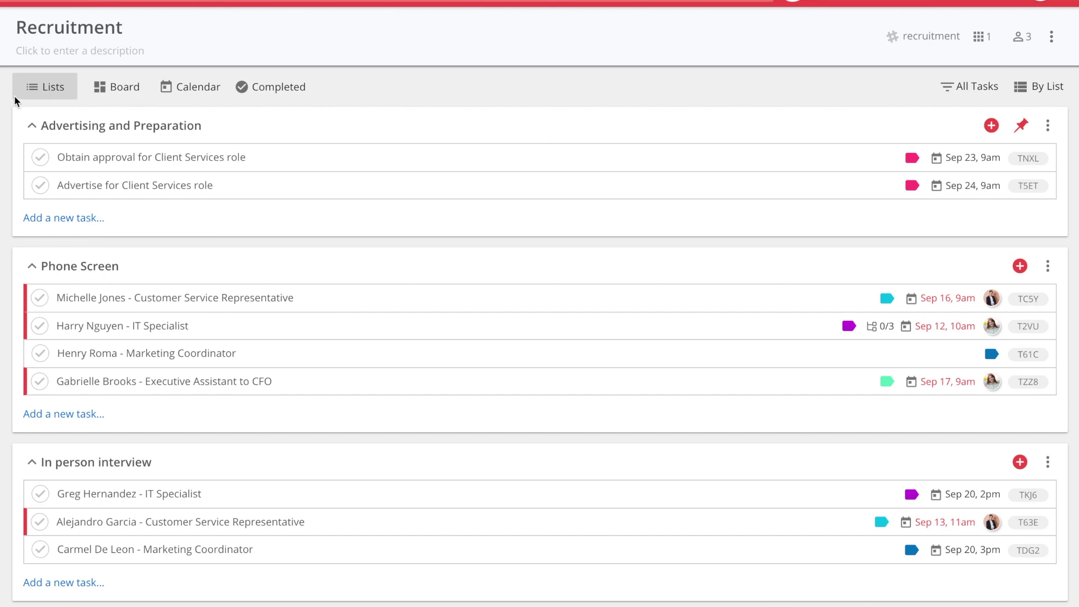
View the Recruitment space's tasks as a board and as a calendar.
click(117, 87)
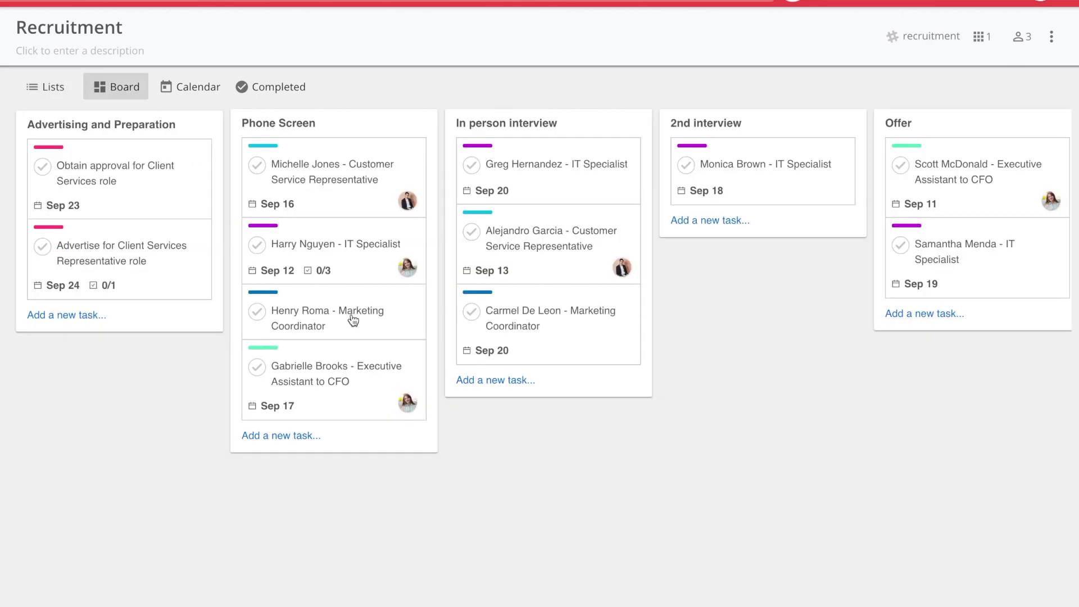
click(193, 88)
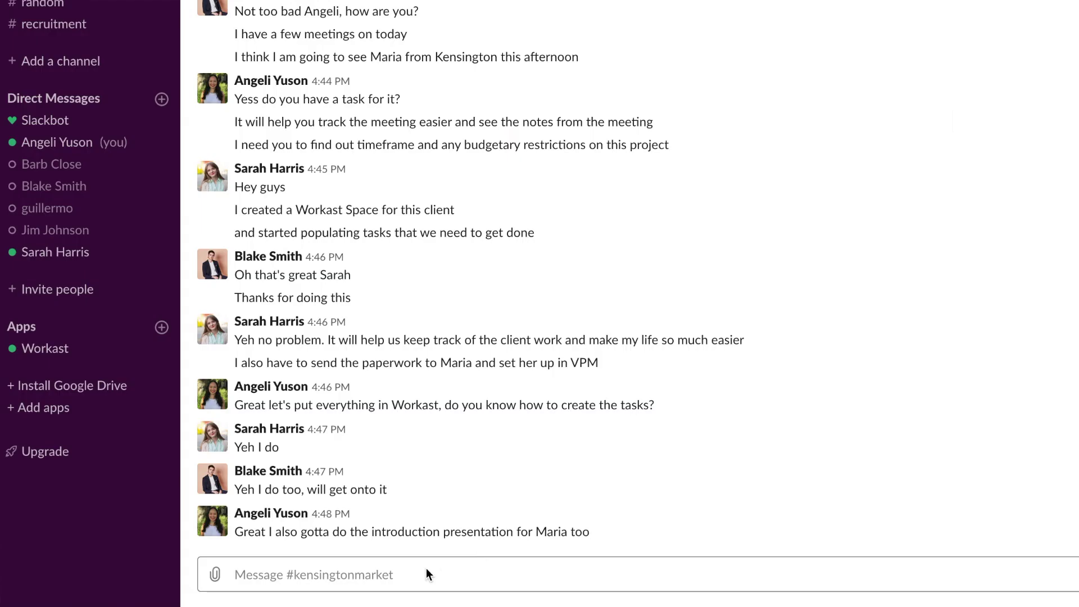
In Slack's kensingtonmarket channel, list the open tasks with /todo list and look through them.
click(374, 567)
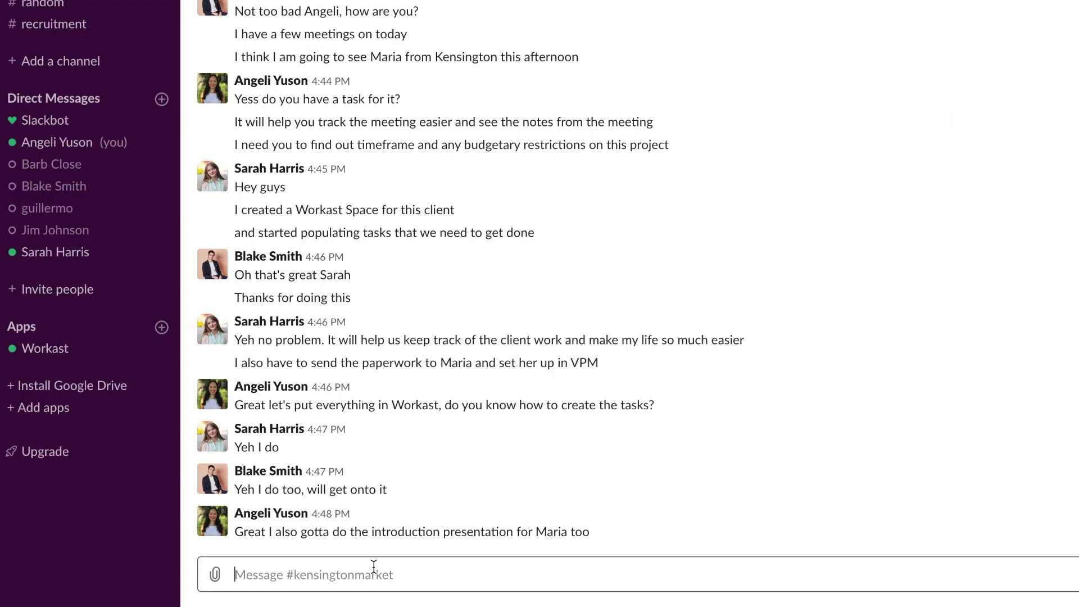
text(/todo list)
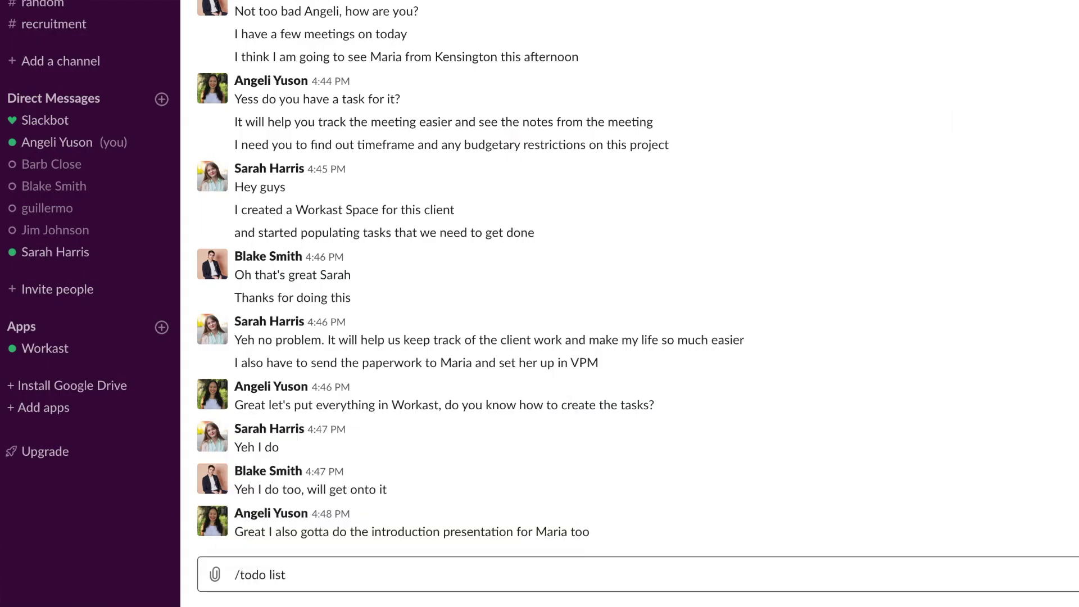
key(Return)
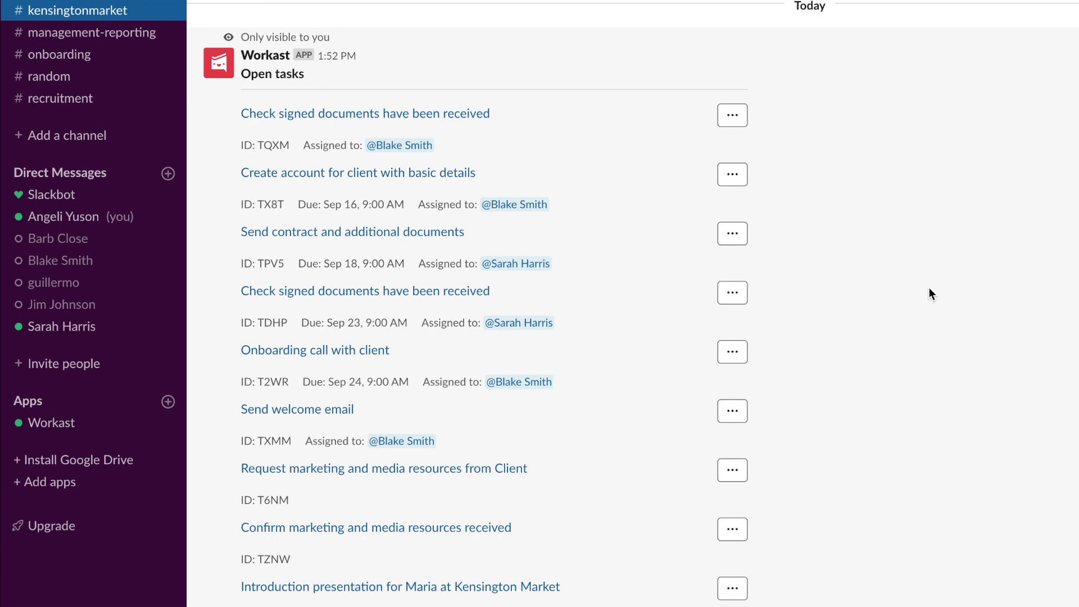
scroll(928, 288, down, 3)
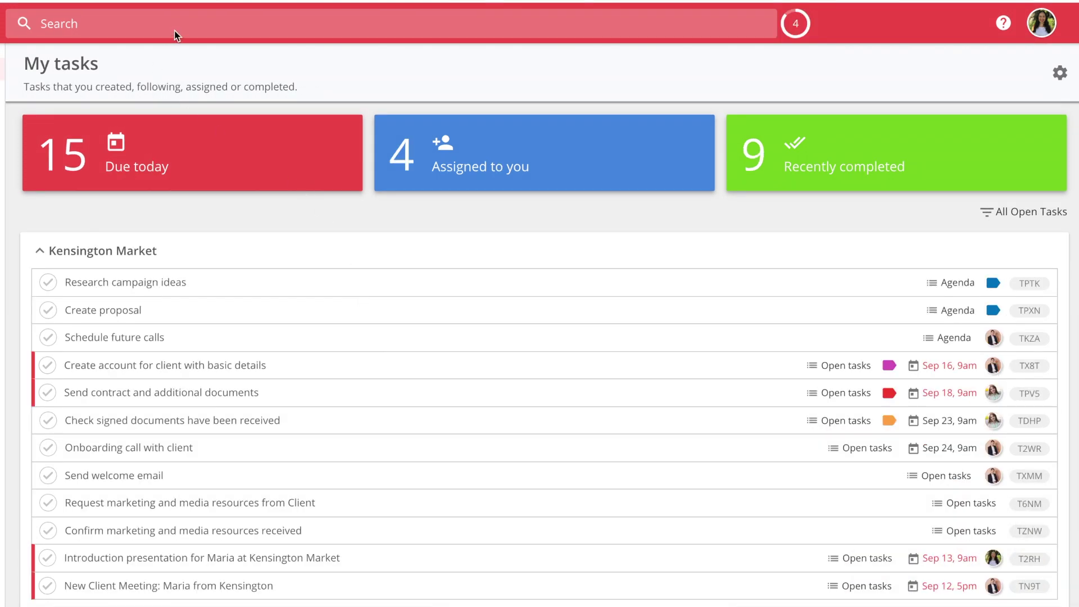
Search all open Workast tasks for "Specialist" and clear the search term.
click(152, 27)
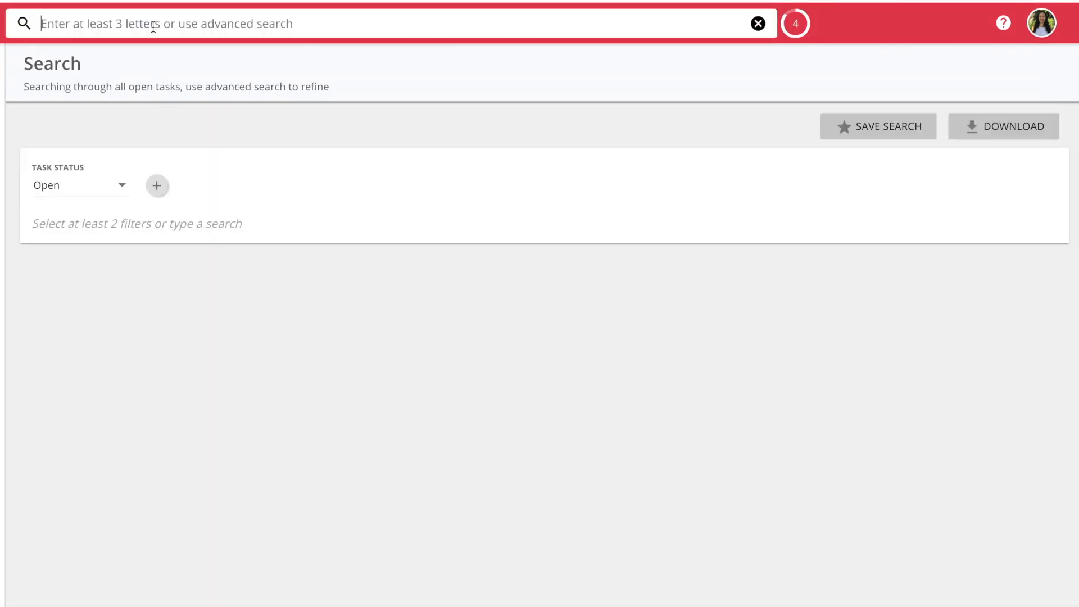
text(Specialist)
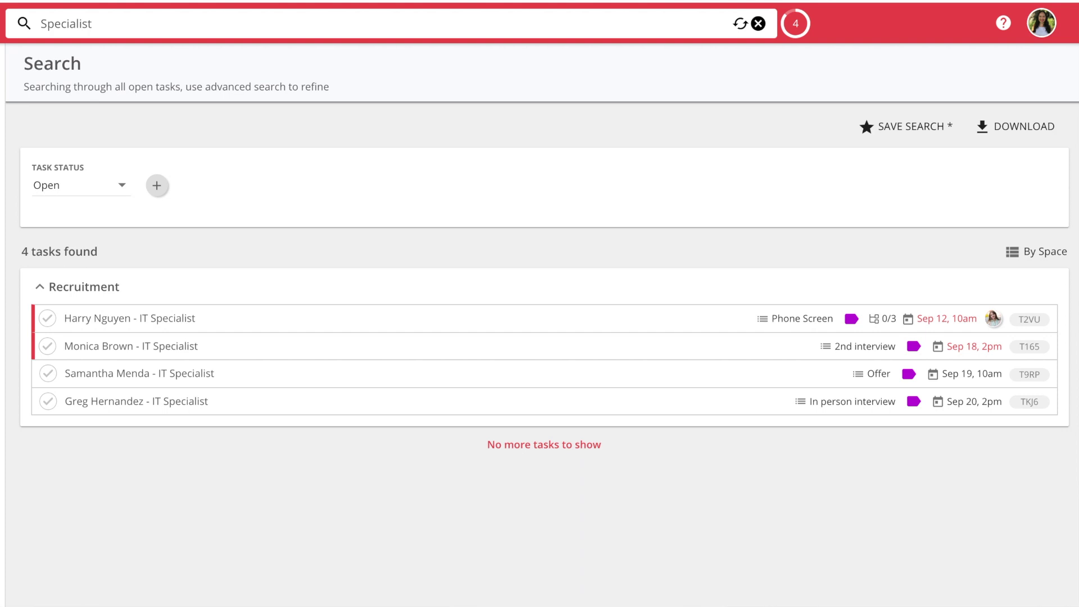
key(ctrl+a)
key(BackSpace)
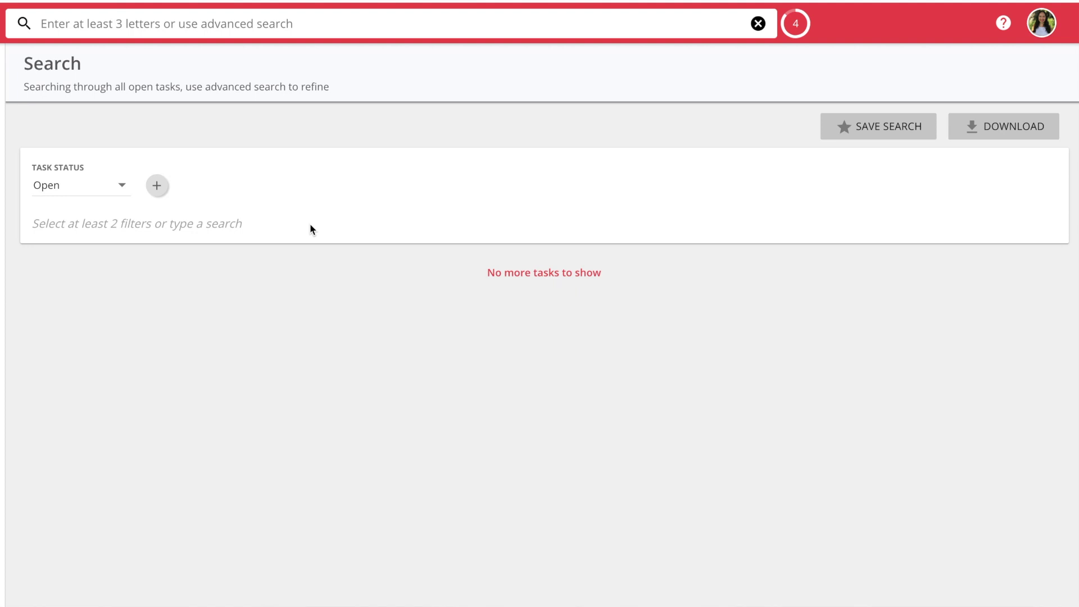
Add a due date filter of Next 7 days to the open-task search and look through the results.
click(157, 186)
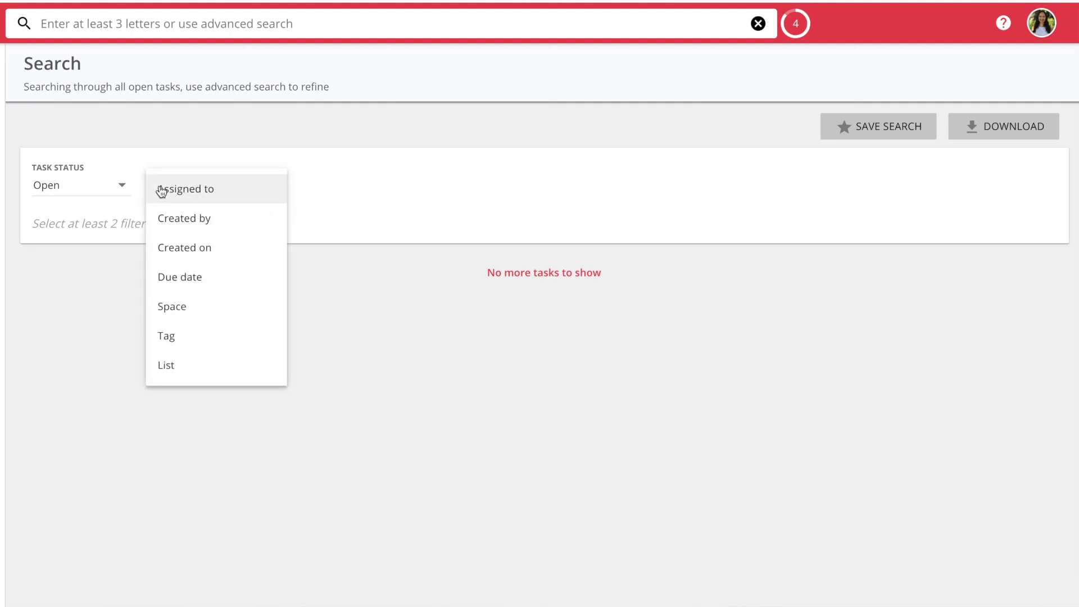
click(176, 277)
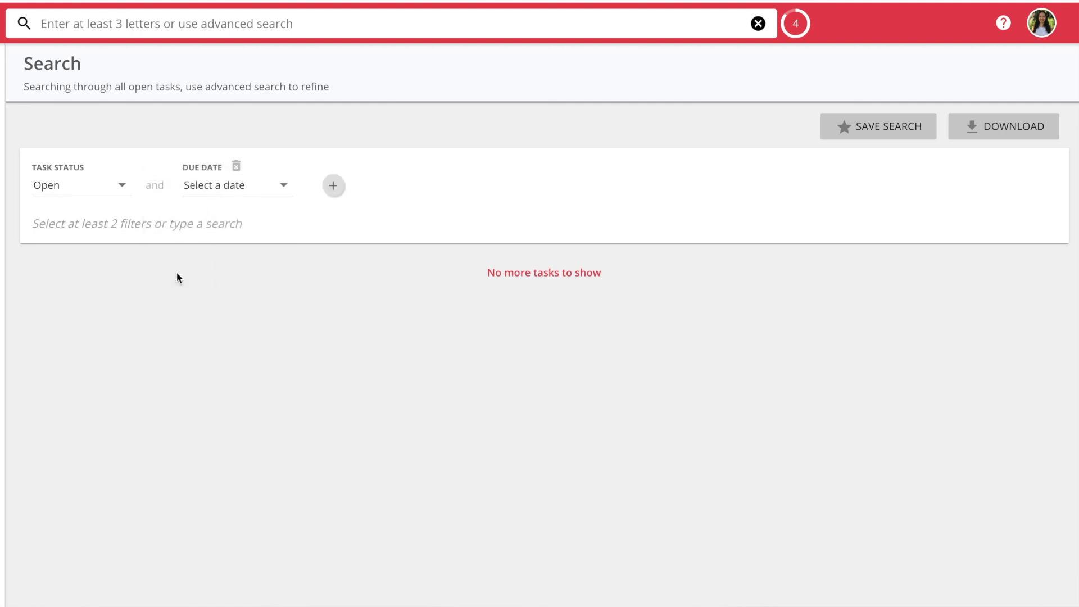
click(211, 190)
click(230, 352)
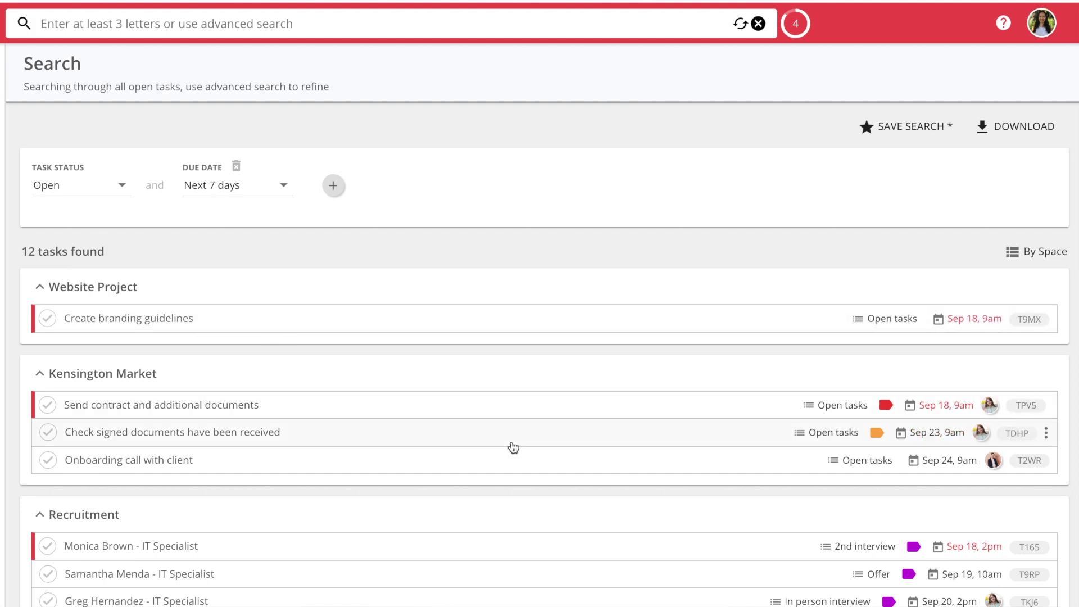
scroll(512, 447, down, 3)
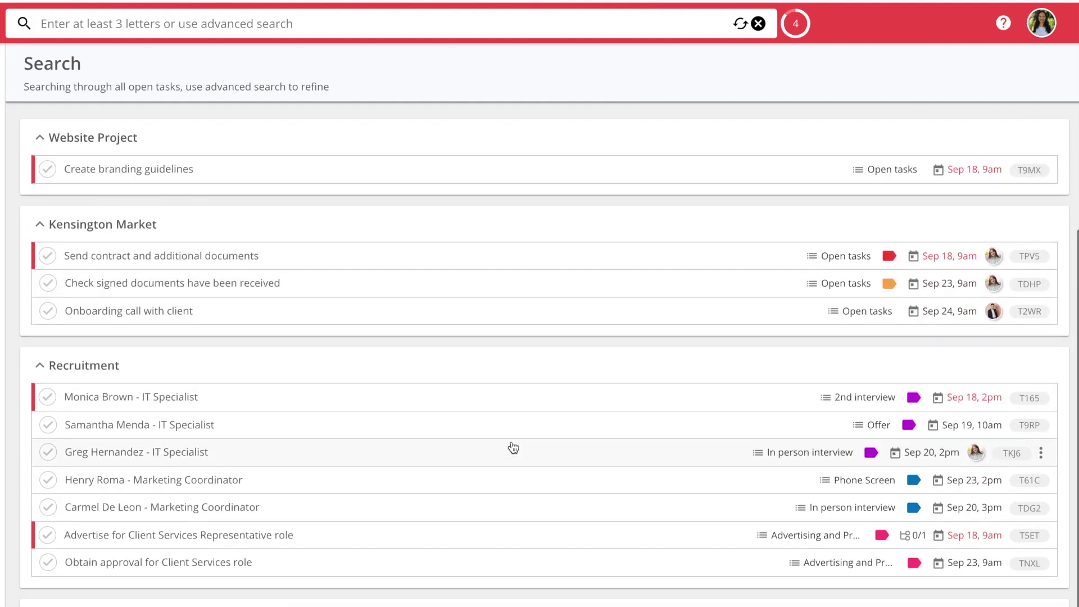
Name and save the search as "Due next 7 days" and download the tasks of the saved Next 7 days search.
text(Due n)
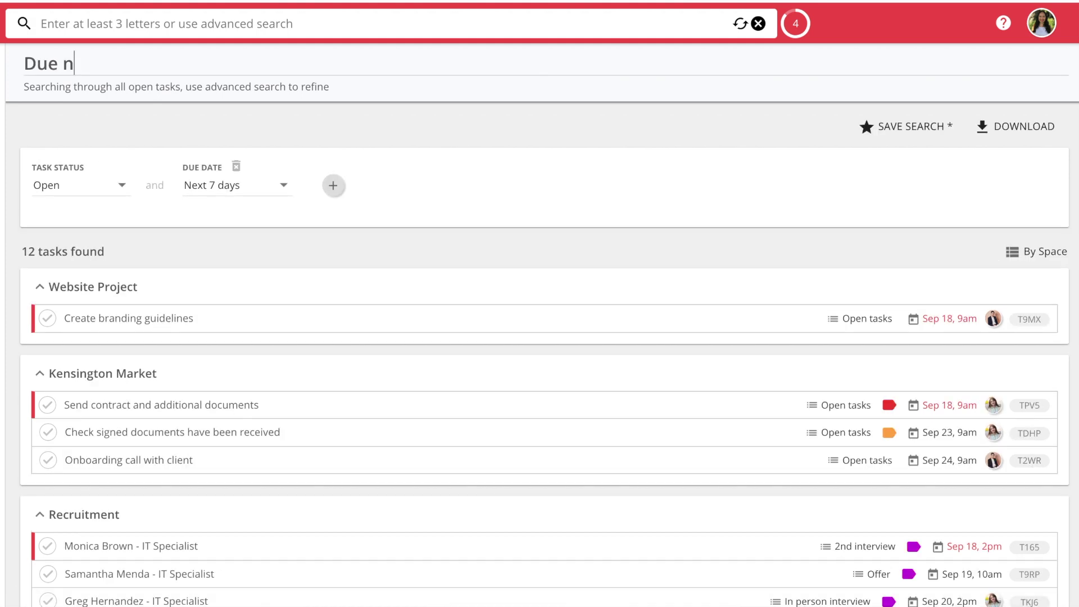
text(ext 7 days)
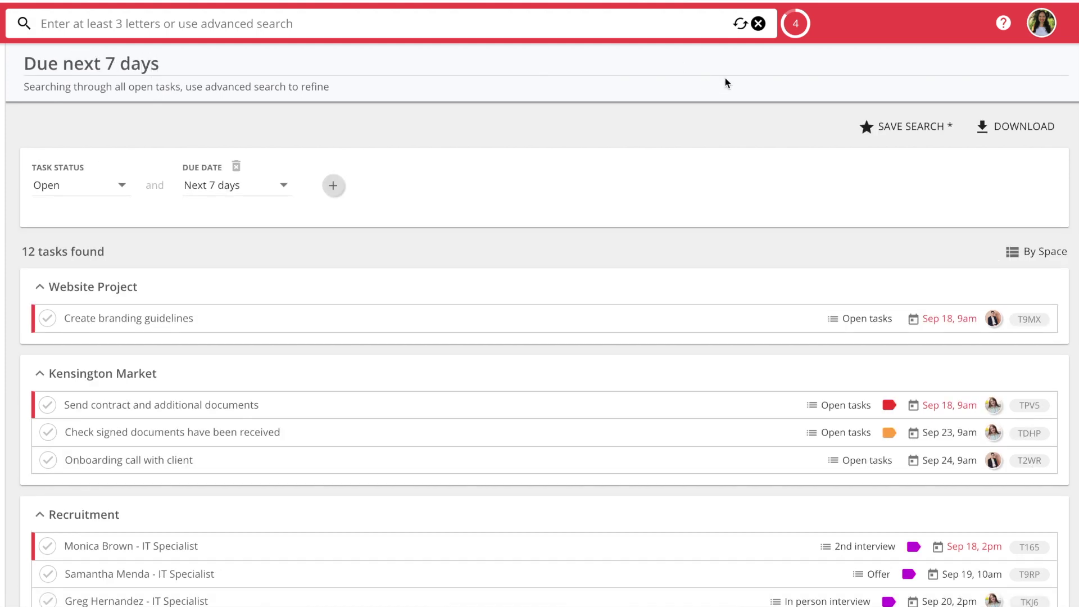
click(917, 128)
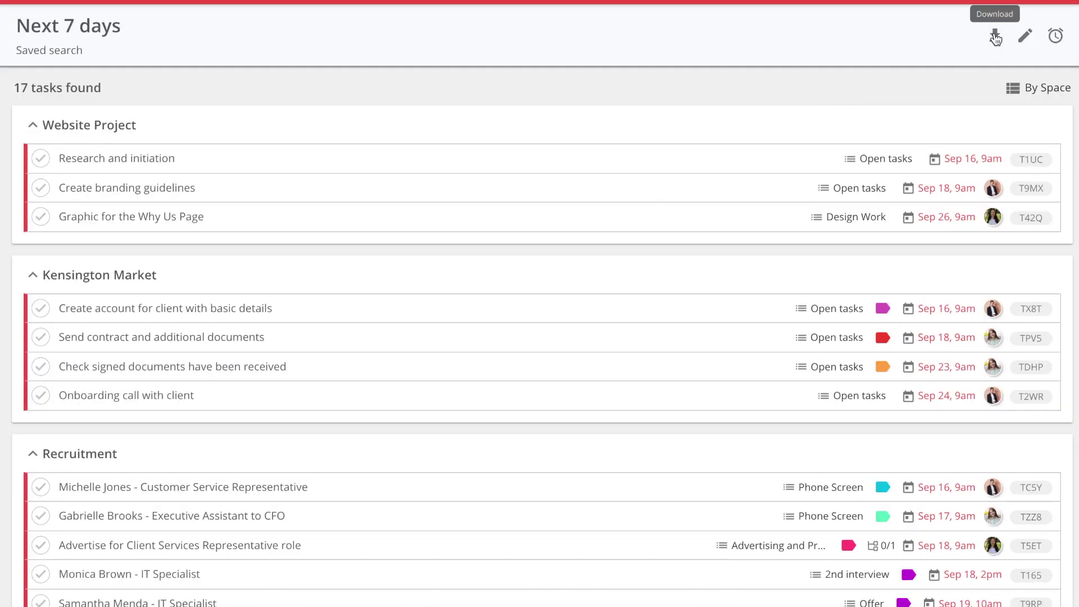
click(995, 37)
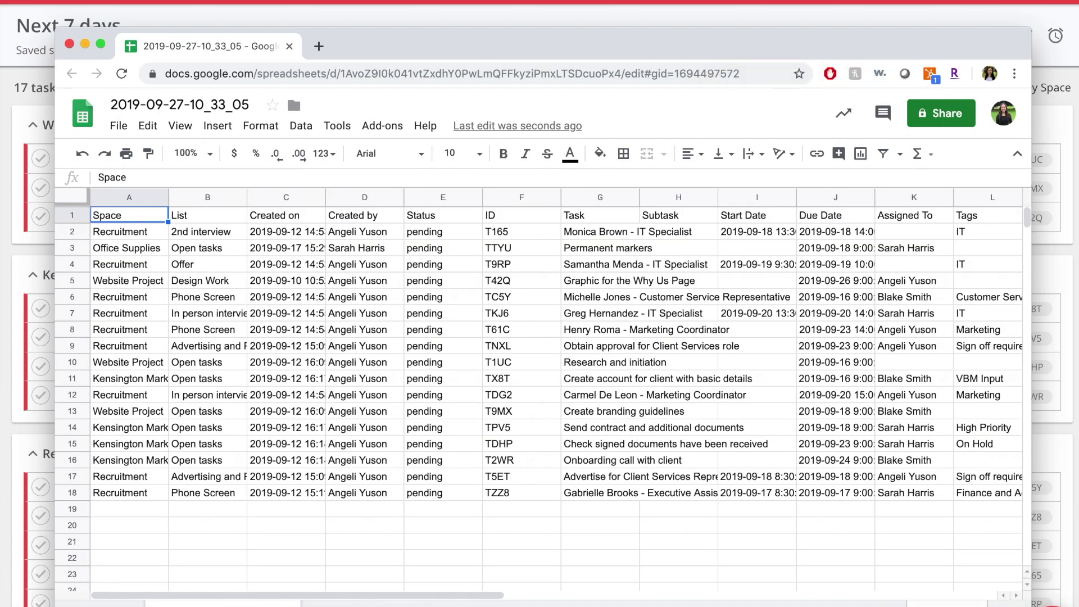